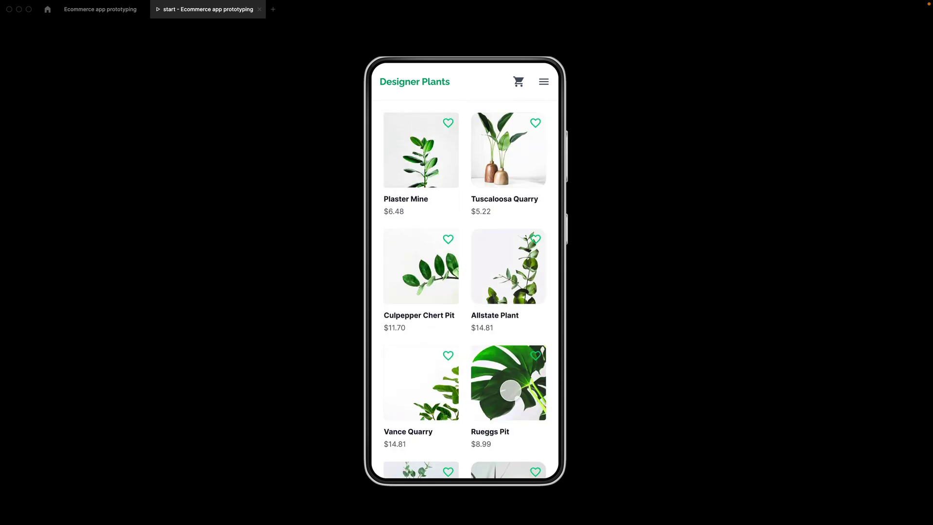
Walk through checkout for Rueggs Pit: add to cart, check out as guest, fill the address, close
left_click(511, 389)
left_click(487, 325)
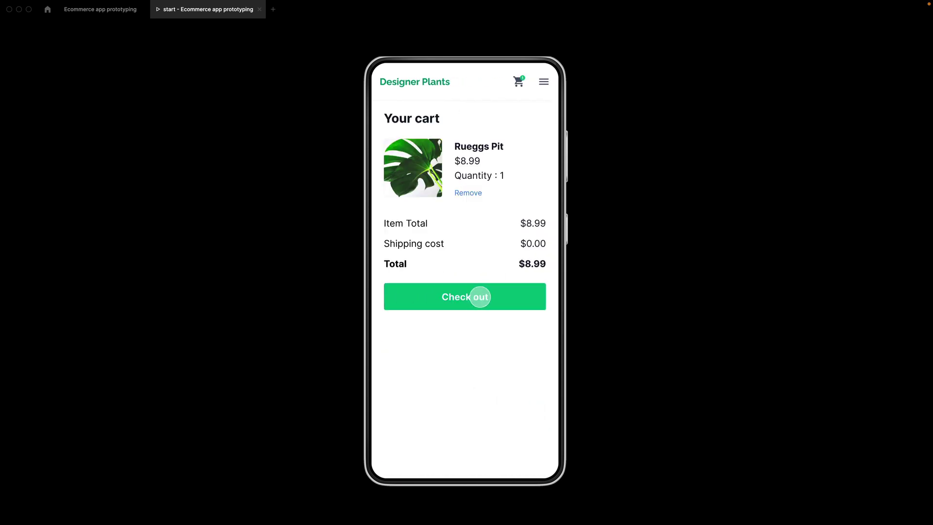
left_click(480, 297)
left_click(464, 333)
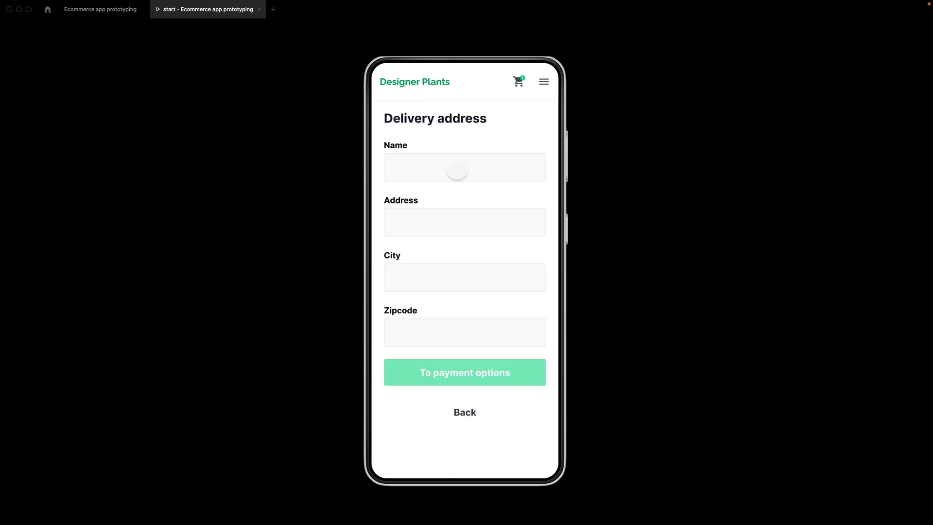
left_click(455, 169)
key("super+w")
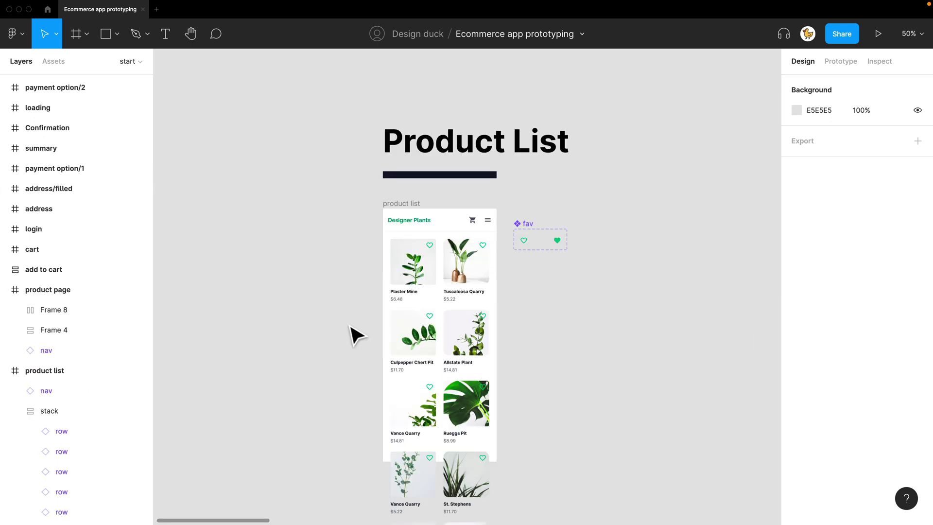
Select the Product List frame, check it in the prototype tab, and return to the editor
left_click_drag(538, 334, 540, 323)
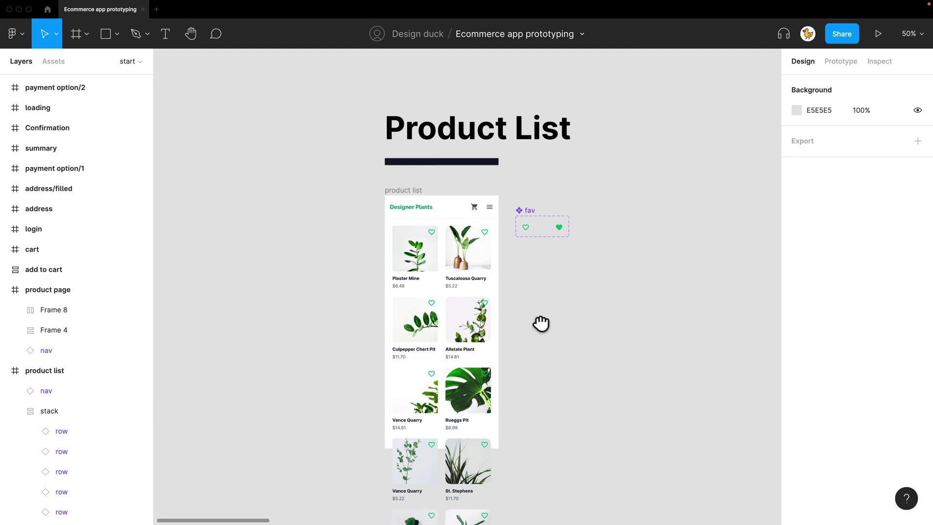
left_click(409, 197)
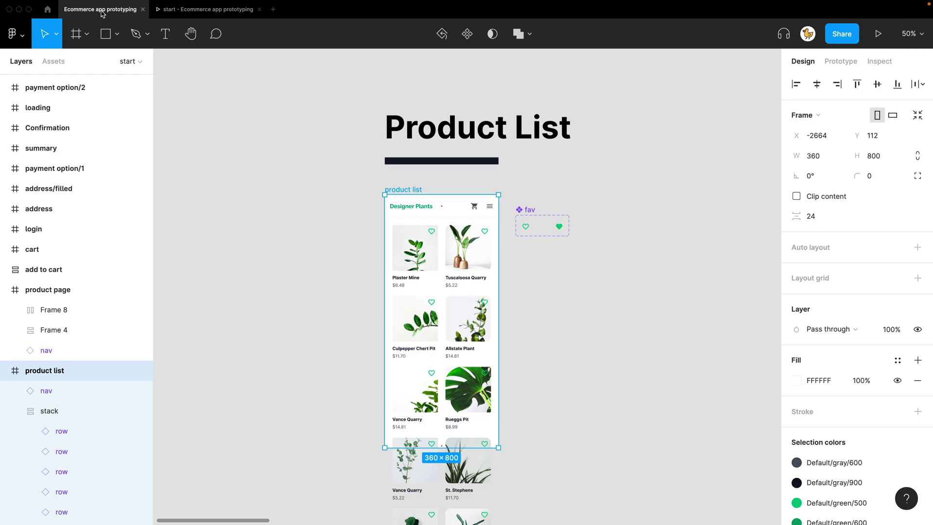
left_click(100, 10)
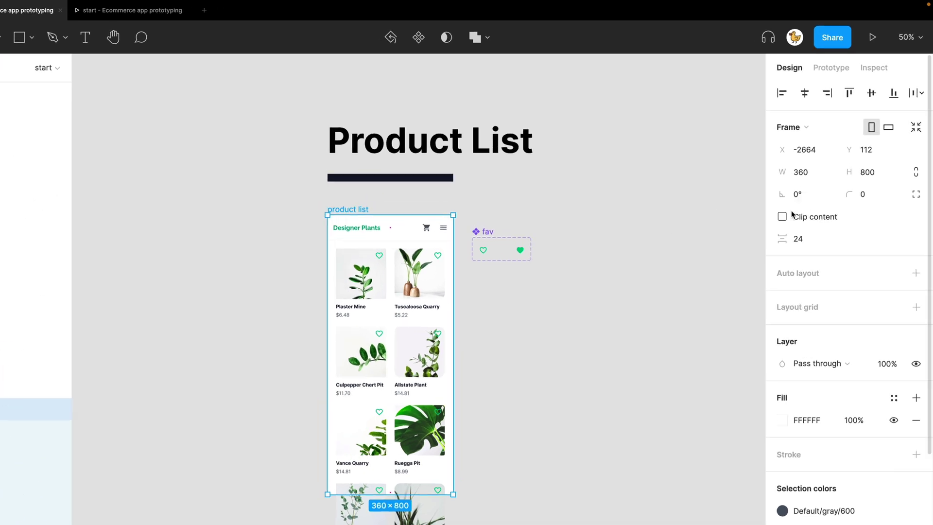
Set the product list frame's overflow scrolling to Vertical scrolling
left_click(806, 86)
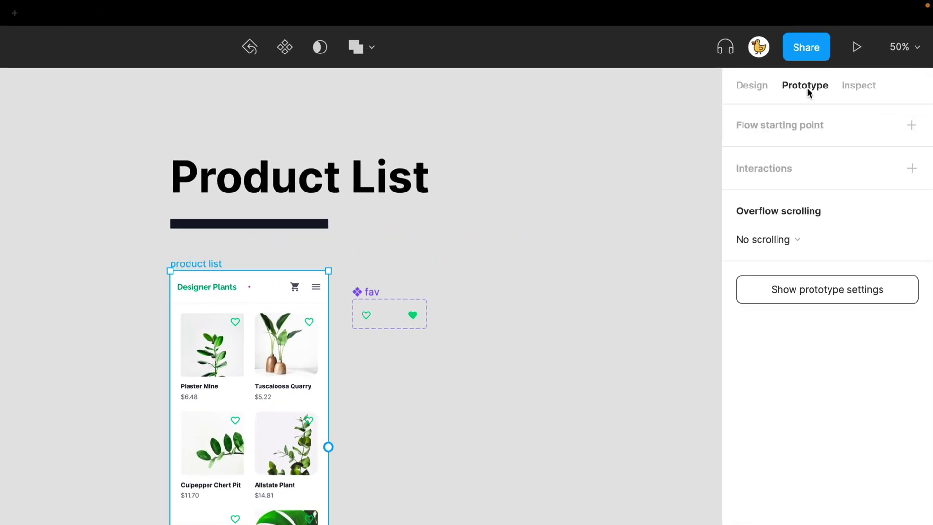
left_click(769, 239)
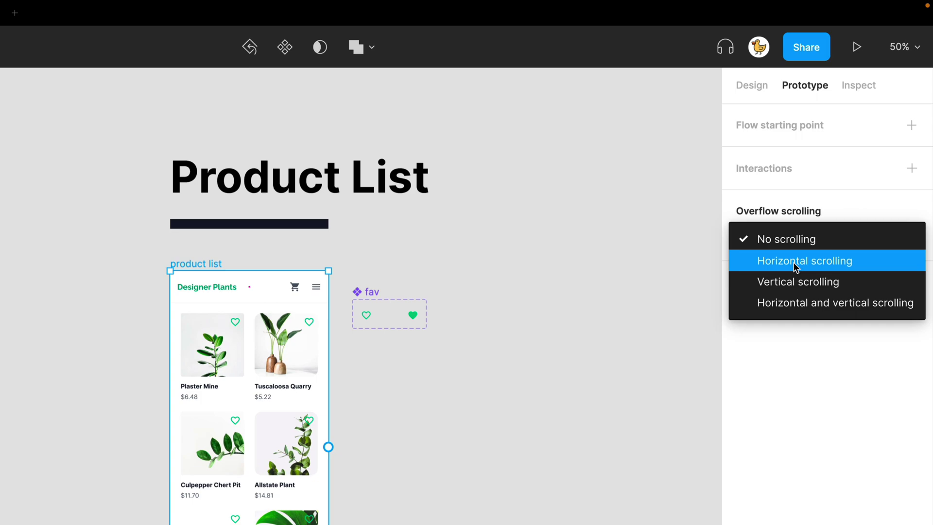
left_click(794, 282)
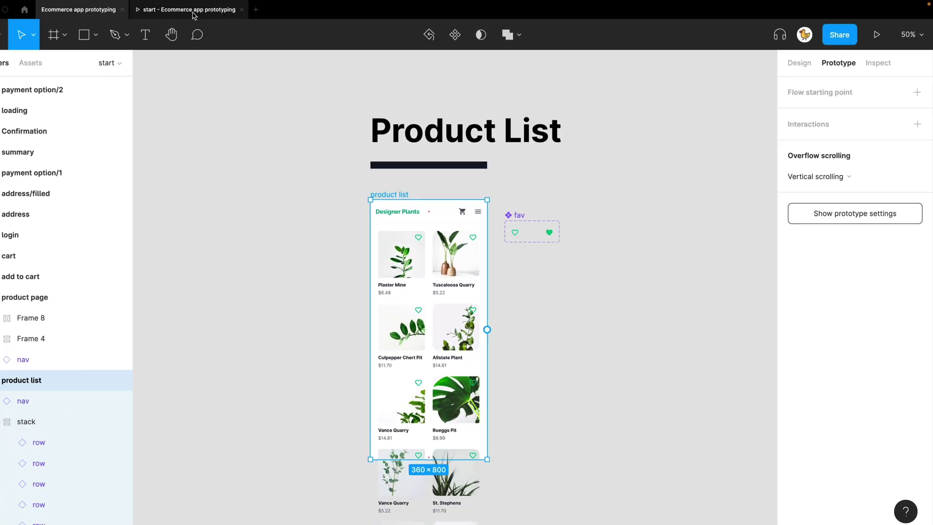
Scroll the plant grid up and down in the prototype preview to confirm it scrolls
left_click(211, 8)
scroll(488, 319, "down", 7)
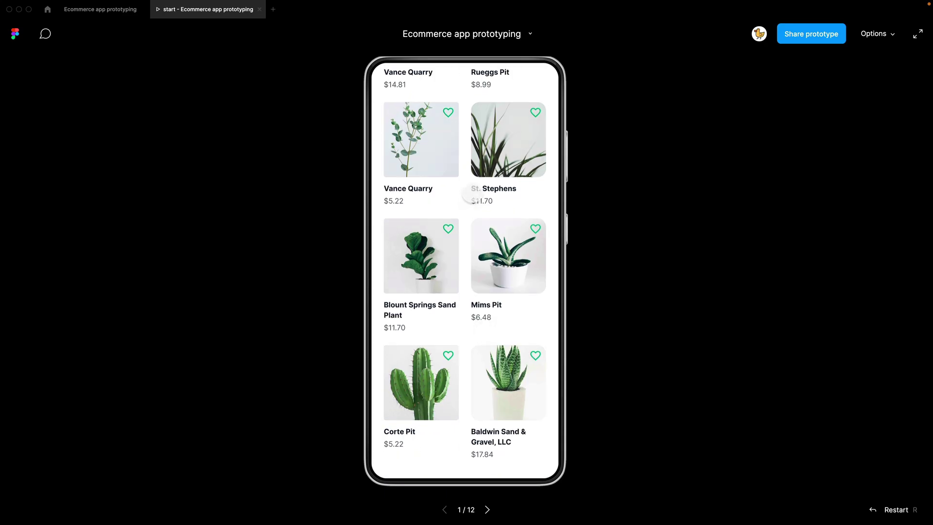
scroll(483, 194, "up", 7)
scroll(495, 298, "down", 7)
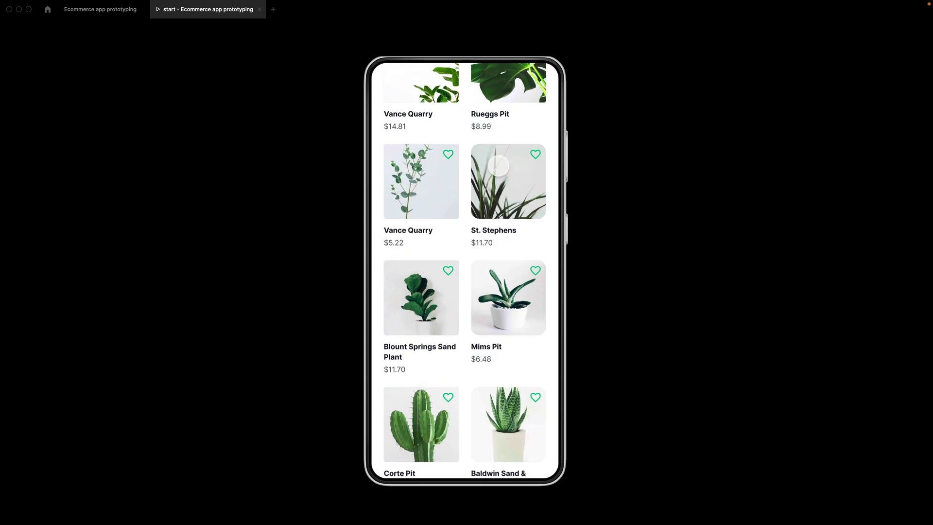
scroll(489, 278, "up", 7)
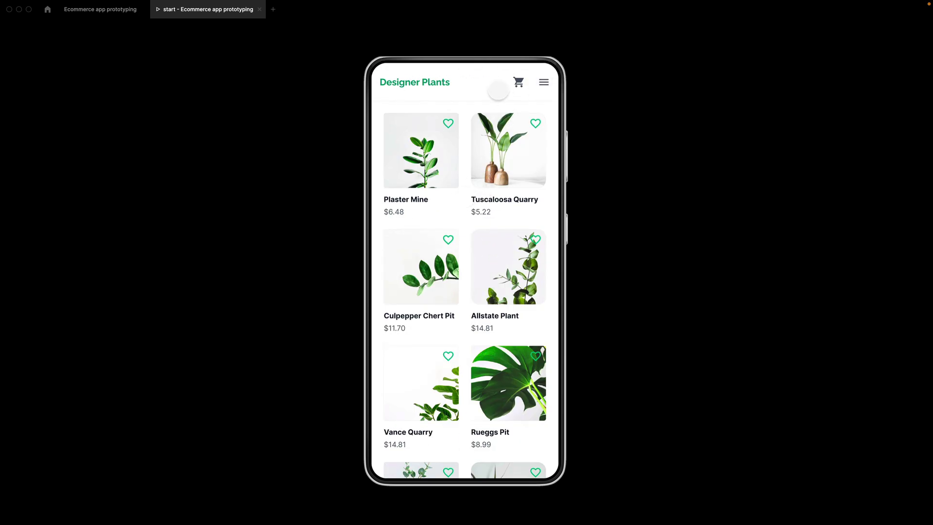
Set the Designer Plants header bar's constraints to Fix position when scrolling
left_click(120, 10)
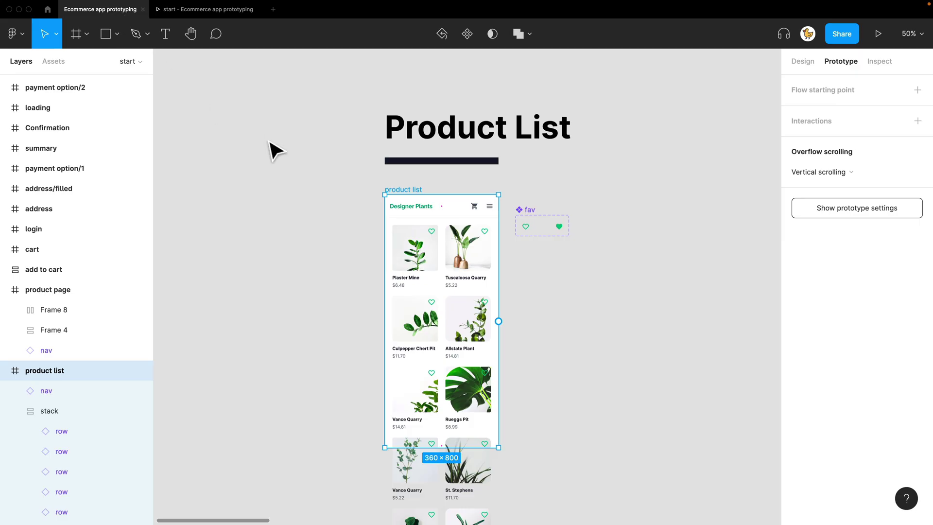
left_click(558, 197)
left_click(467, 213)
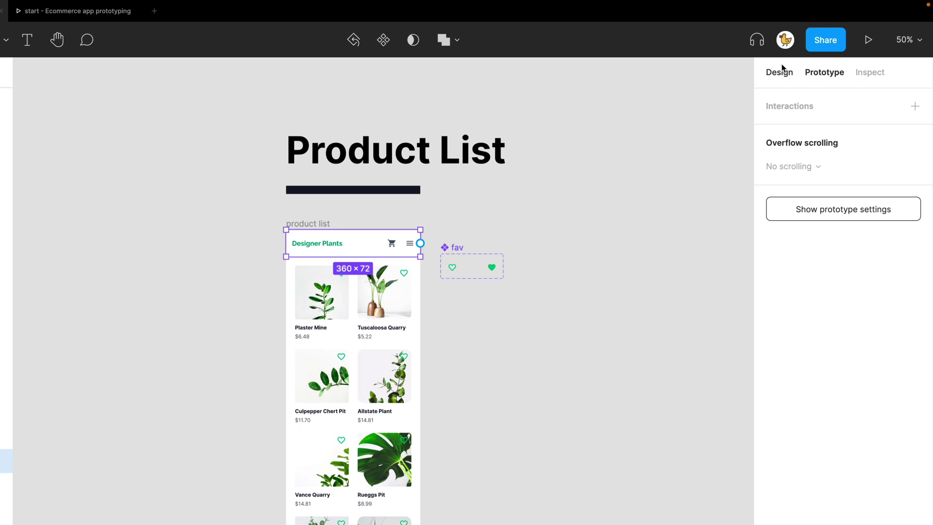
left_click(780, 72)
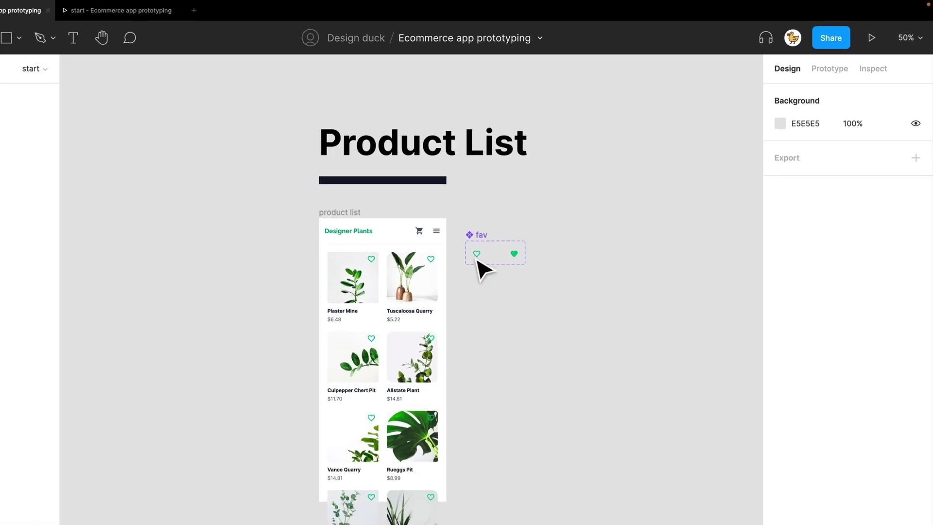
Scroll the grid in the prototype to confirm the header stays fixed, then return to the editor
key("super+alt+Return")
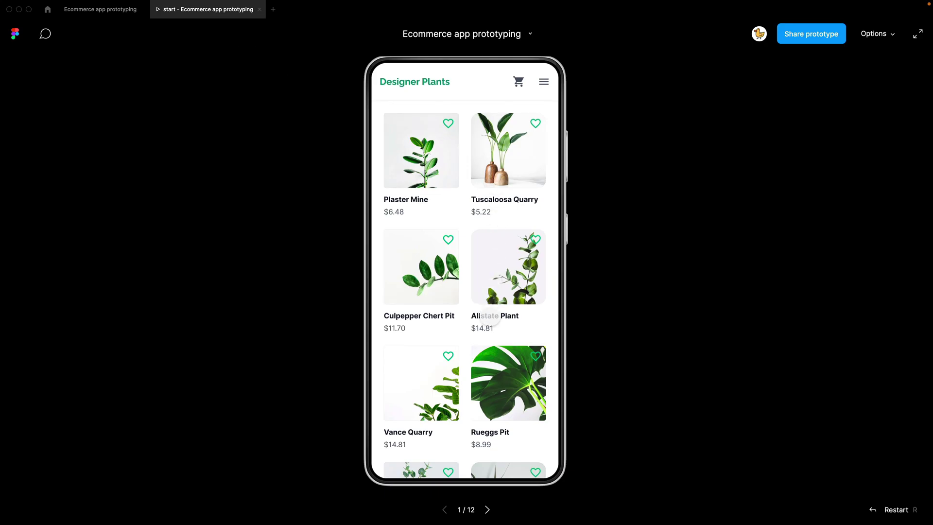
left_click_drag(490, 323, 501, 176)
key("r")
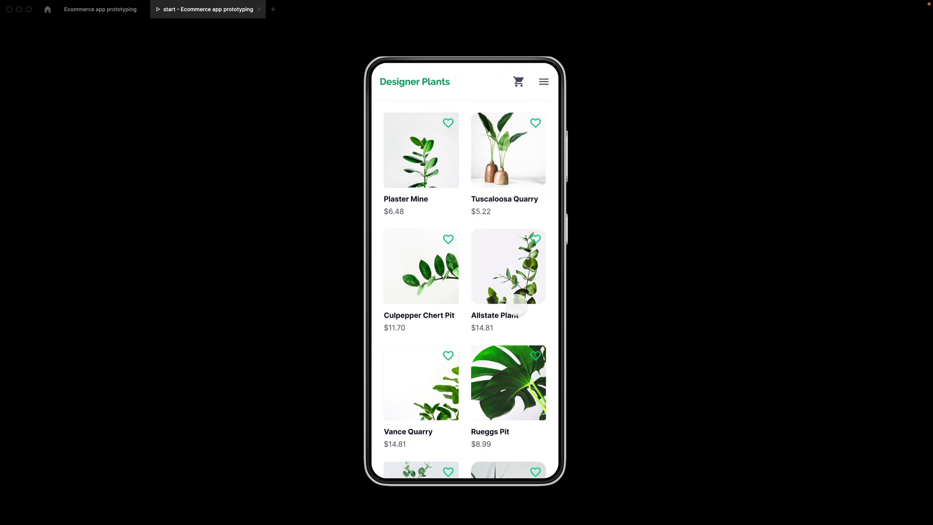
left_click_drag(506, 338, 505, 192)
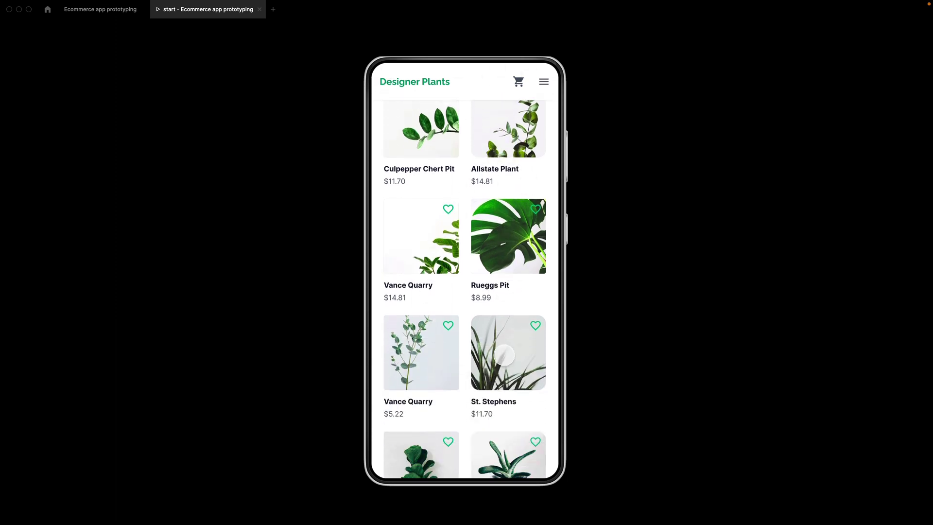
scroll(504, 360, "down", 3)
key("ctrl+Tab")
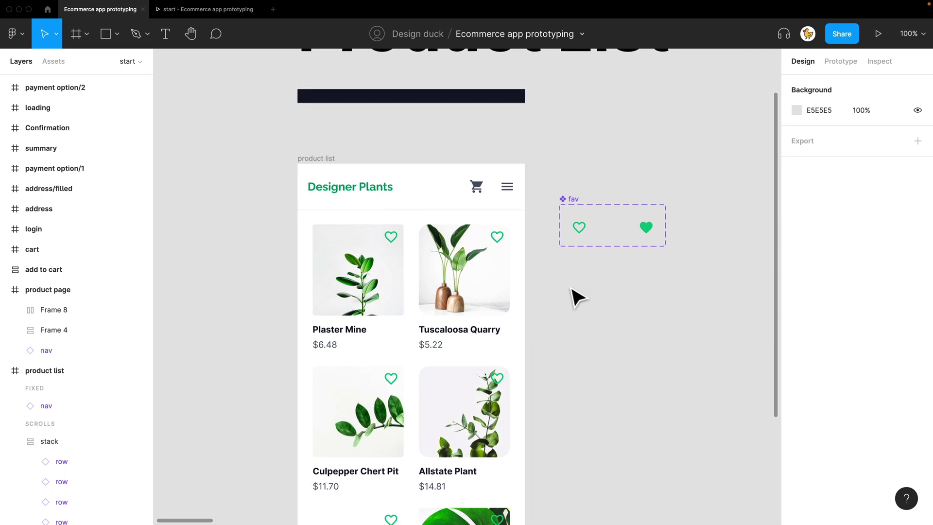
Connect the fav heart's outline state=off variant to the filled state=on variant
left_click(444, 270)
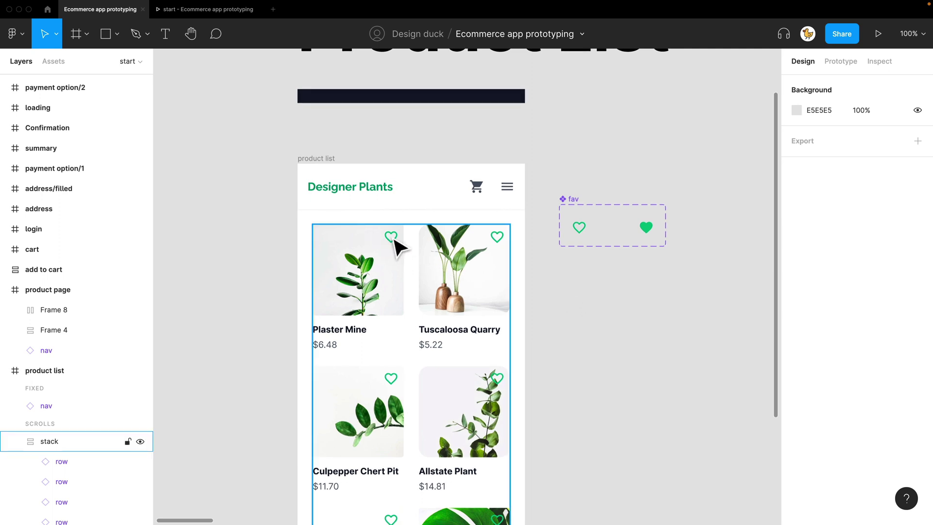
left_click(657, 268)
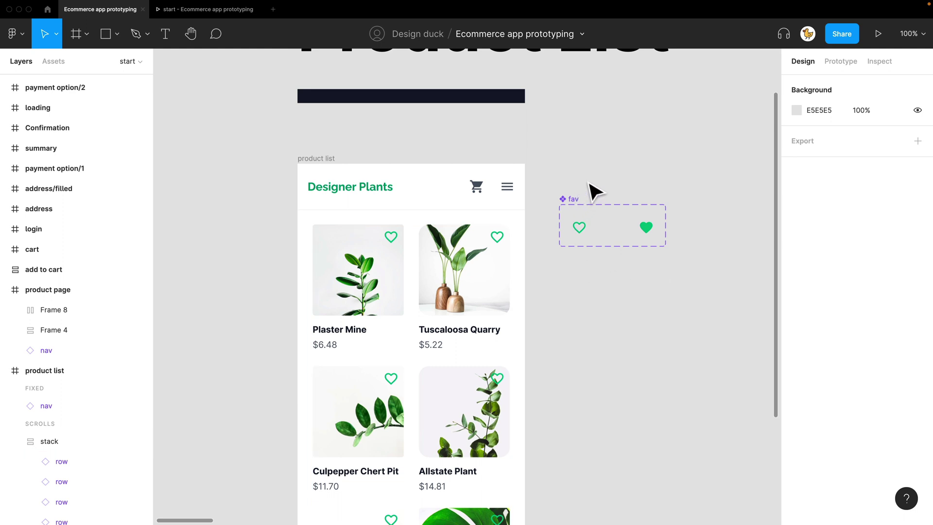
left_click(580, 213)
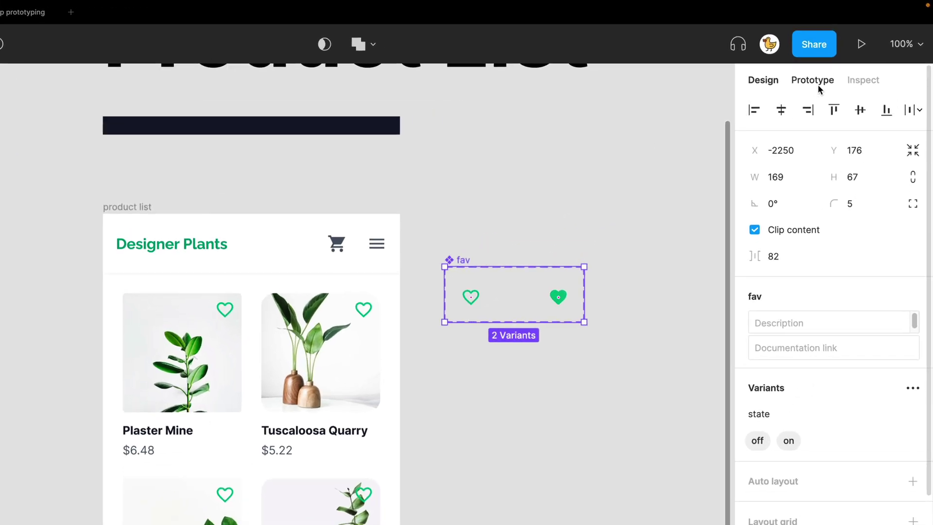
left_click(816, 83)
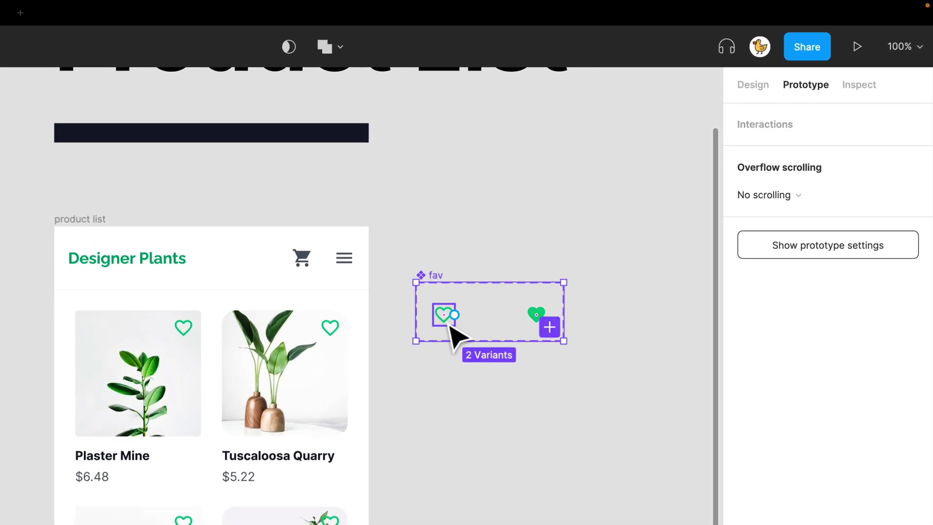
left_click(449, 324)
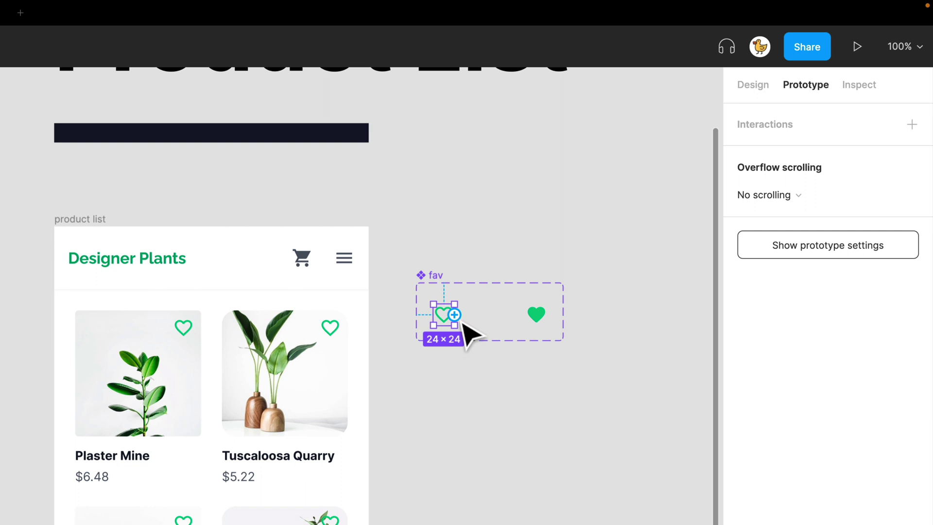
left_click_drag(454, 315, 532, 333)
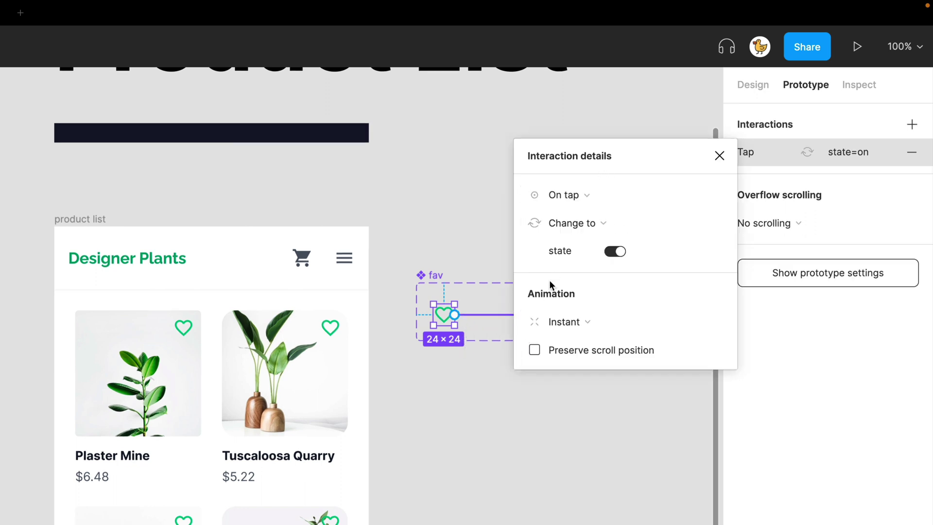
Connect the filled state=on heart back to state=off with On tap → Change to
left_click_drag(603, 161, 687, 198)
left_click(549, 331)
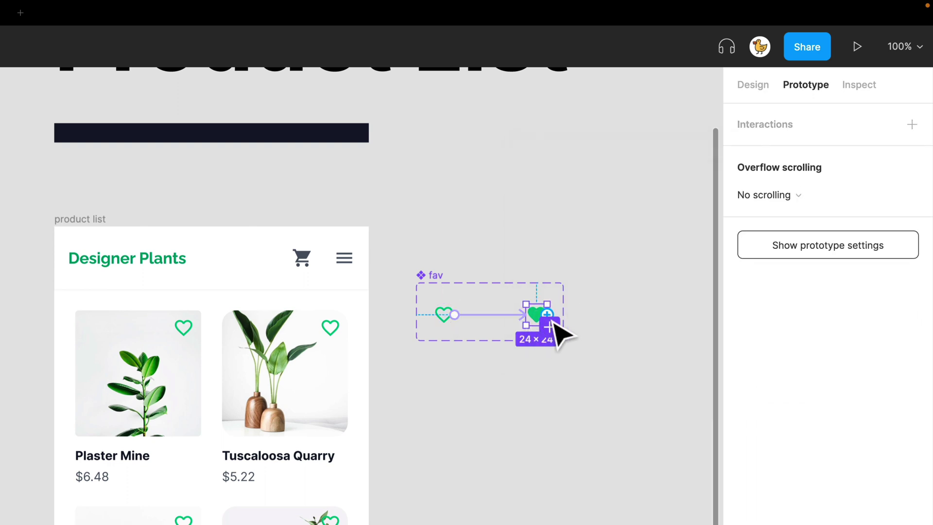
left_click_drag(549, 326, 445, 316)
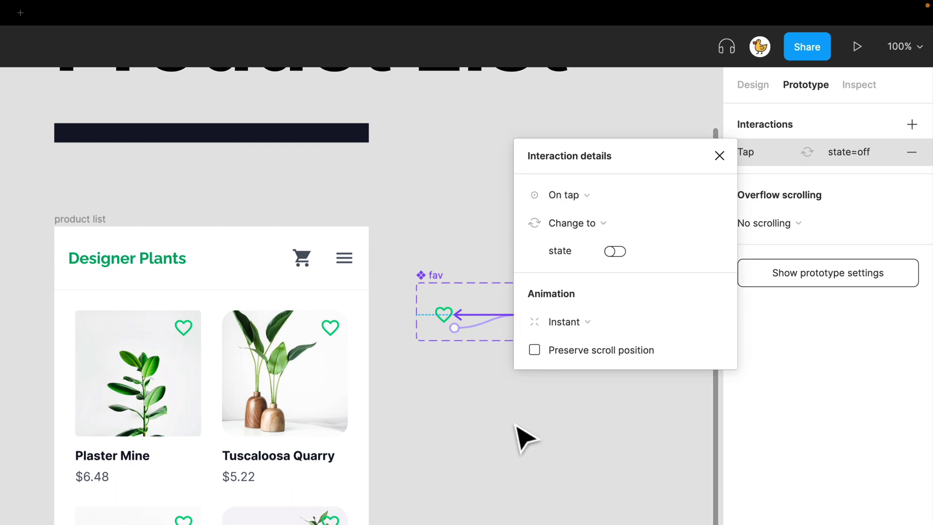
left_click(520, 438)
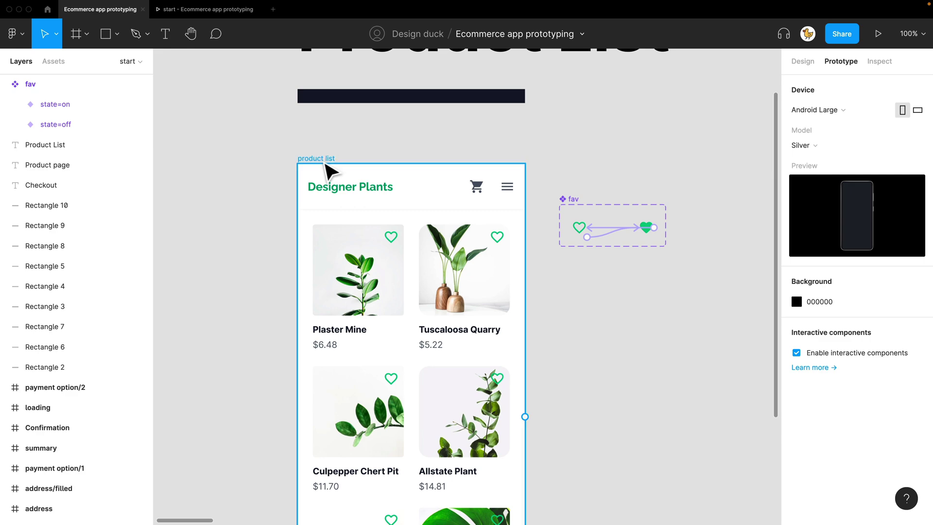
Favourite Rueggs Pit, Allstate Plant, Culpepper Chert Pit and Vance Quarry in the preview, then close it
left_click(325, 165)
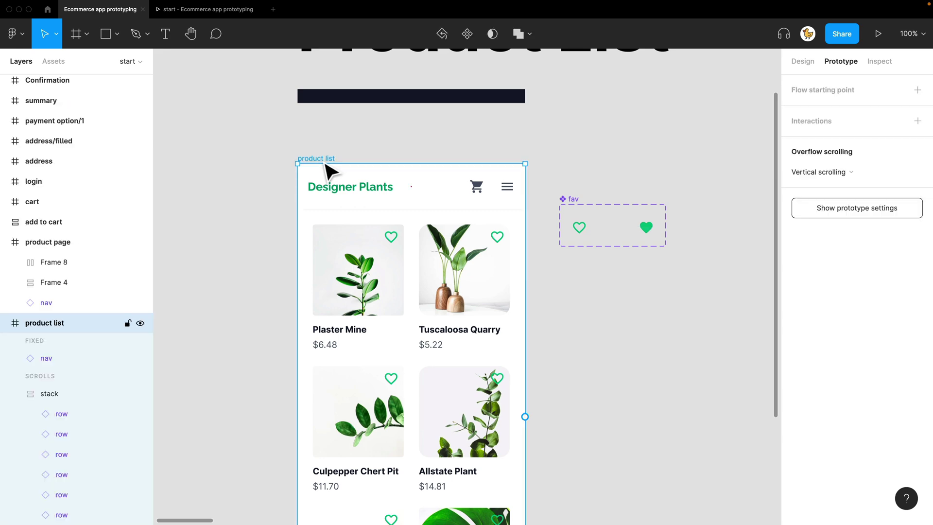
left_click(195, 10)
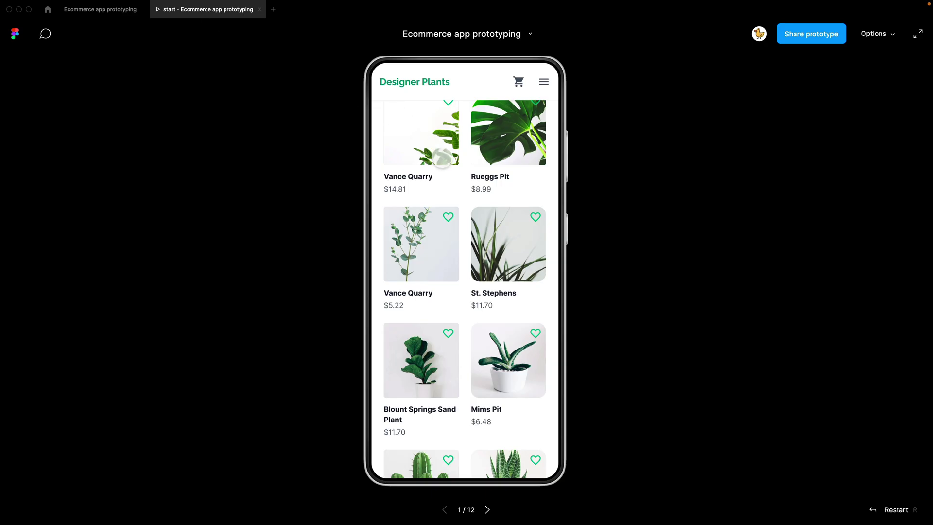
scroll(442, 157, "up", 5)
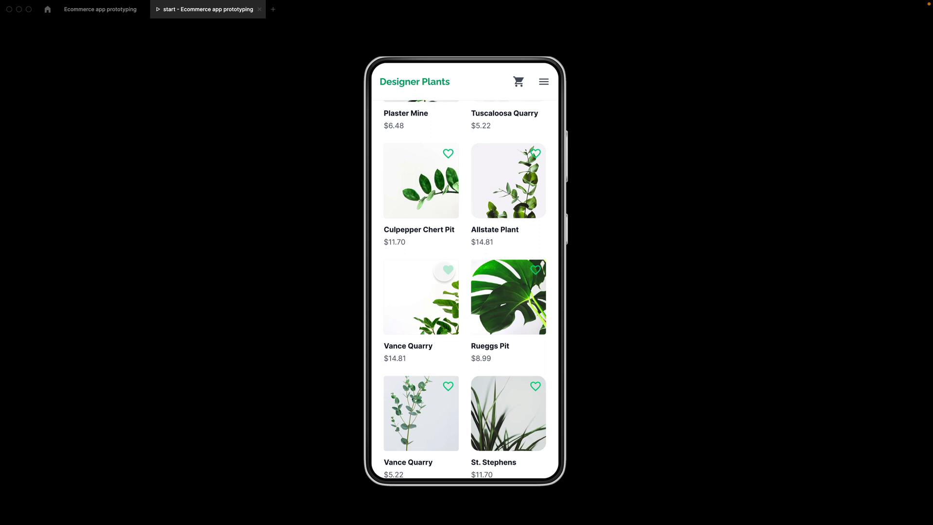
left_click(535, 270)
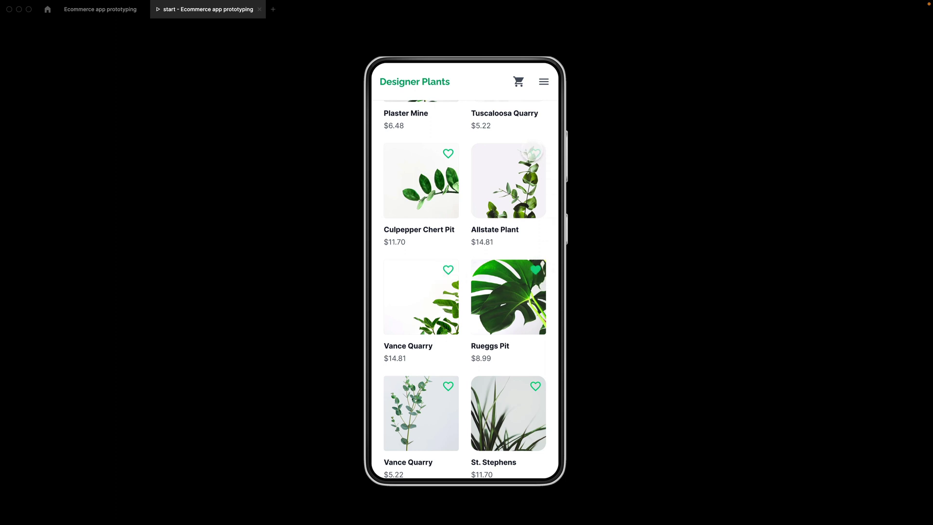
left_click(535, 154)
left_click(448, 153)
left_click(447, 270)
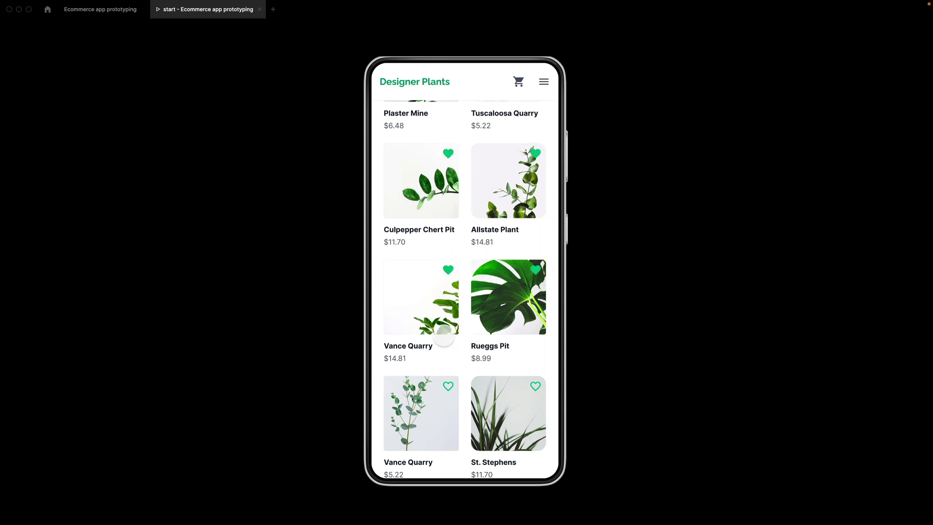
key("super+w")
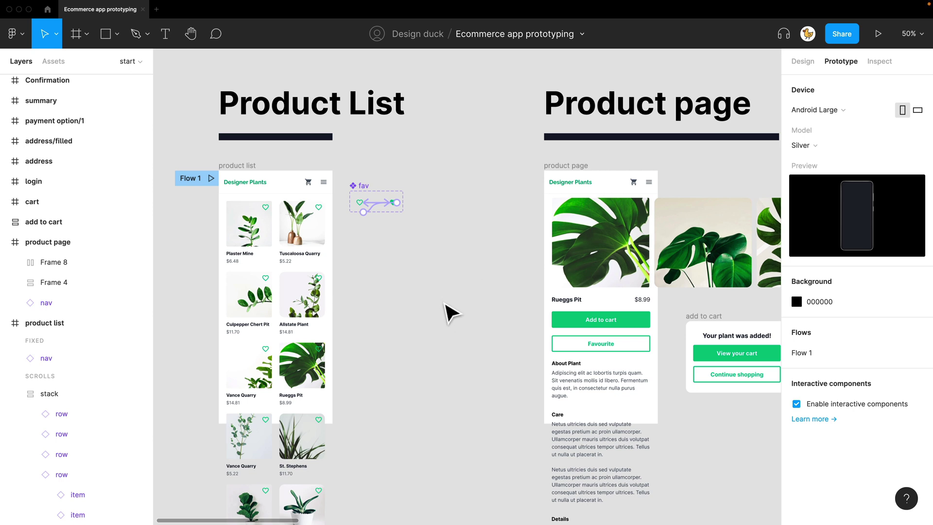
Link the Rueggs Pit card to the product page with Navigate to and a Move in animation
left_click(308, 374)
double_click(312, 381)
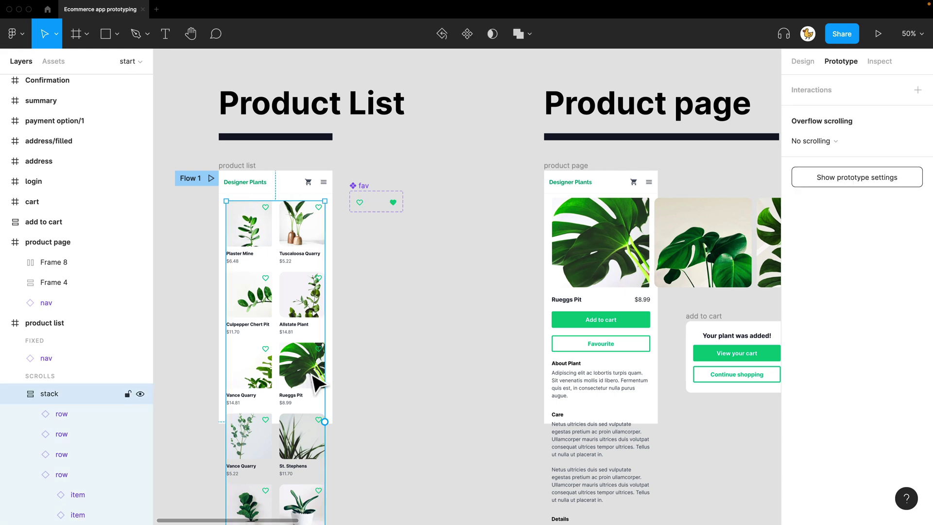
double_click(311, 384)
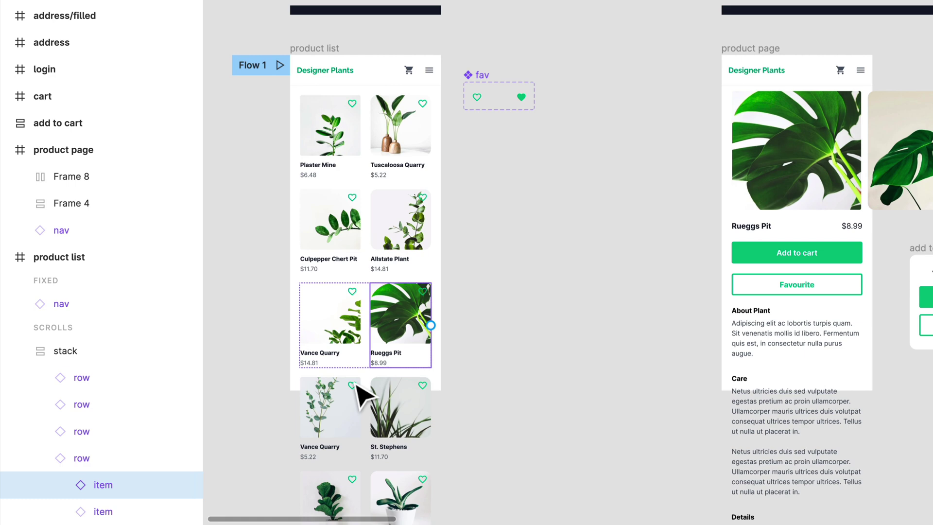
left_click_drag(431, 325, 777, 163)
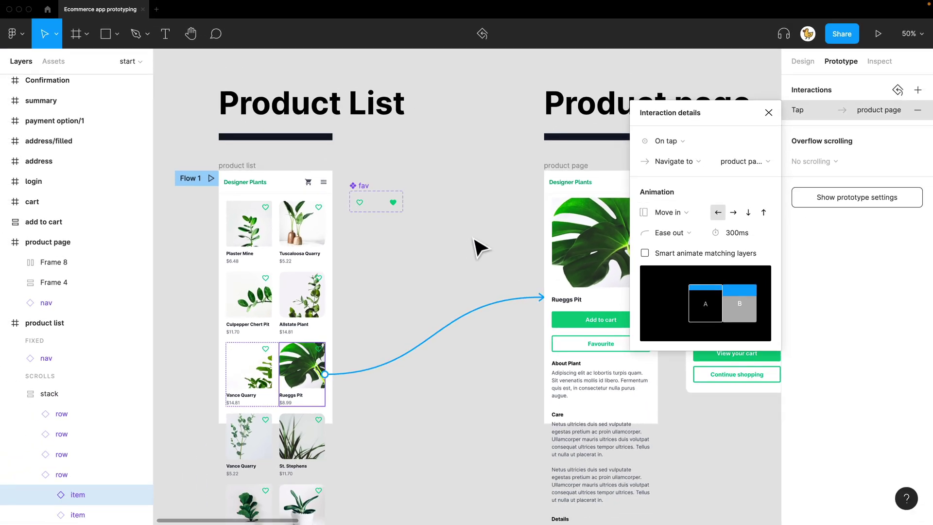
Present the product list, tap Rueggs Pit to reach its product page, then return to the editor
left_click(482, 223)
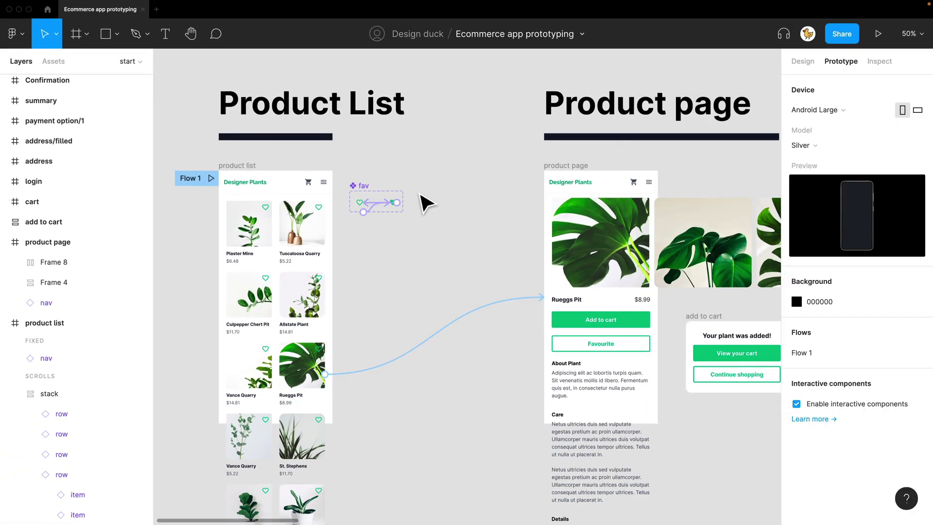
left_click(242, 181)
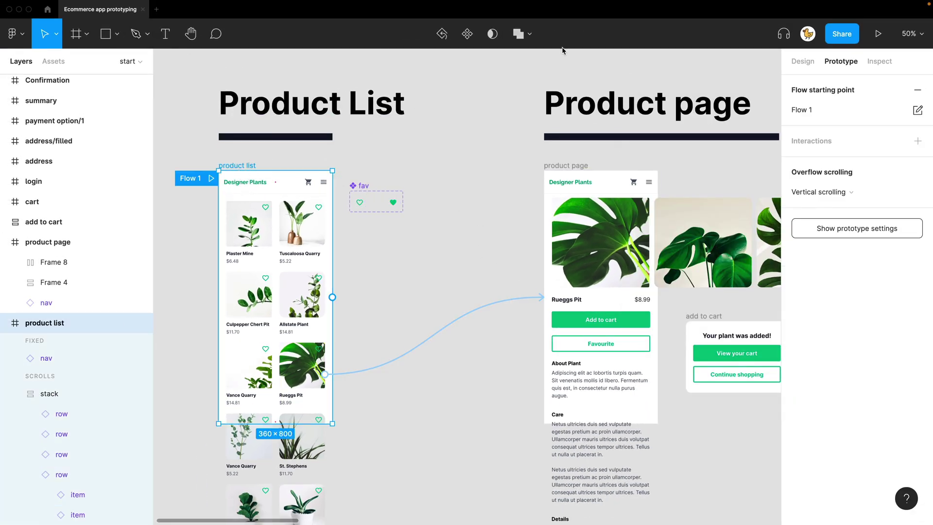
left_click(878, 34)
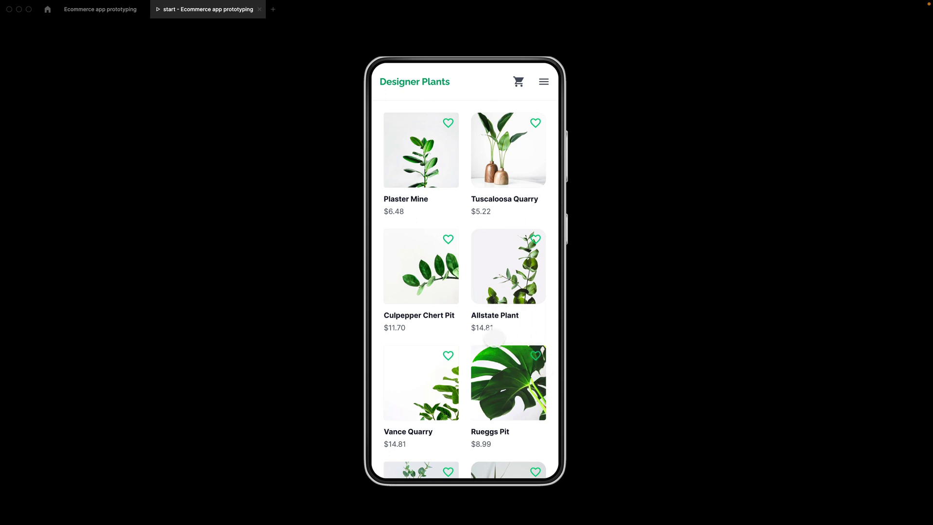
left_click(514, 380)
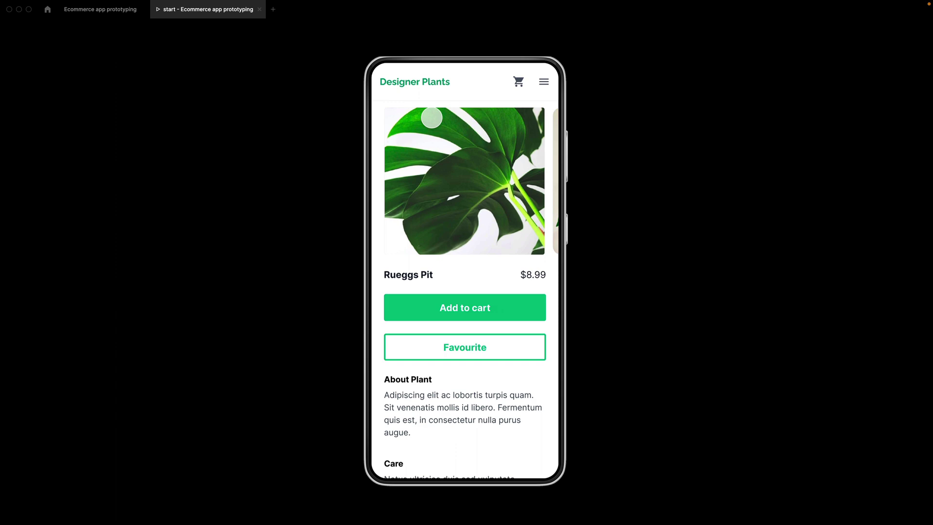
left_click(95, 11)
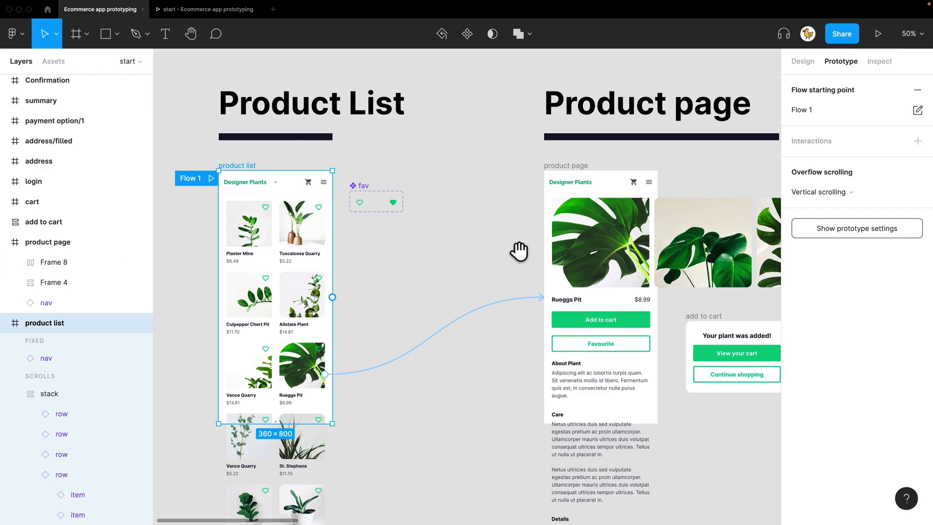
Add a 'Back' text label at the top-left above the product page's image carousel
left_click_drag(519, 252, 395, 238)
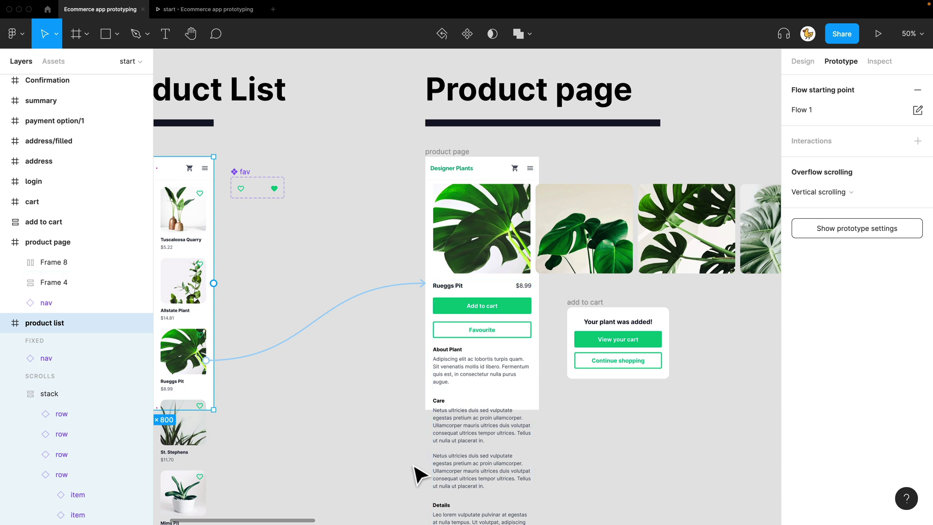
left_click_drag(564, 459, 501, 244)
scroll(564, 206, "up", 5)
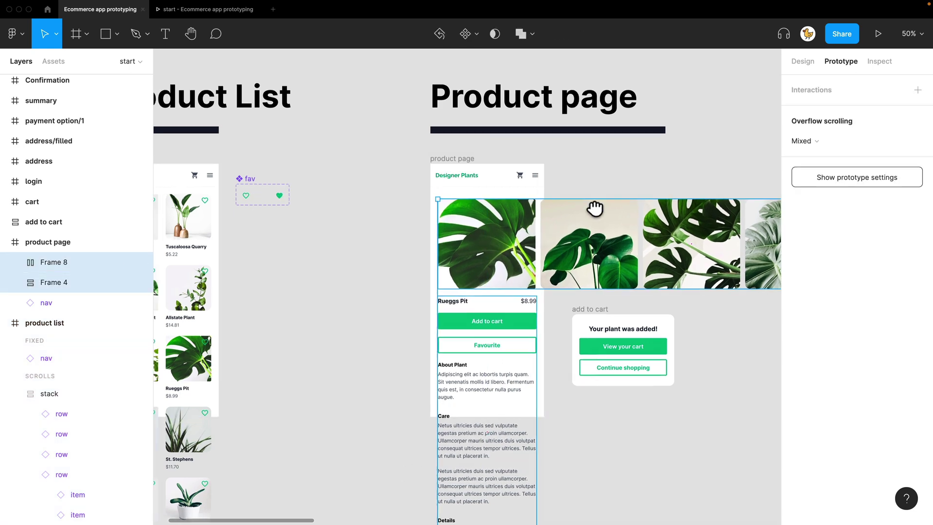
key("t")
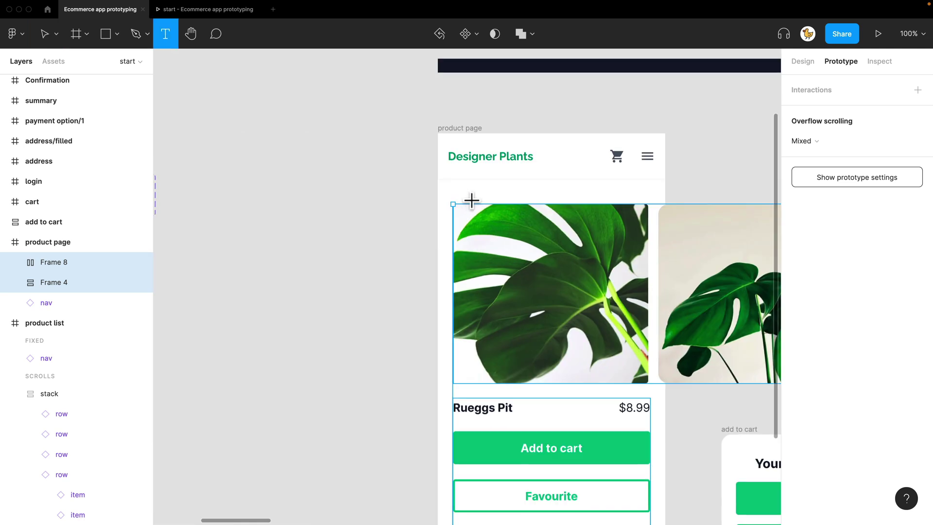
left_click(466, 197)
type("Back")
key("Escape")
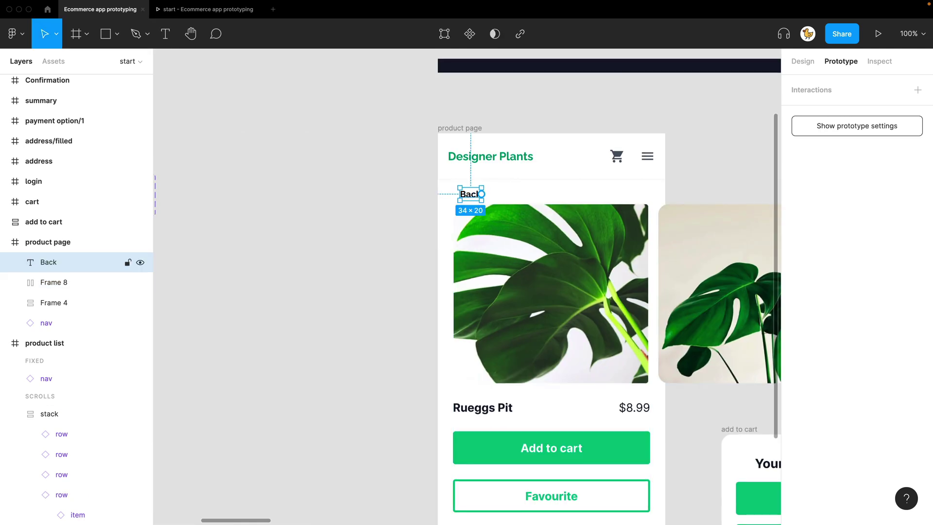
left_click(805, 62)
left_click(432, 206)
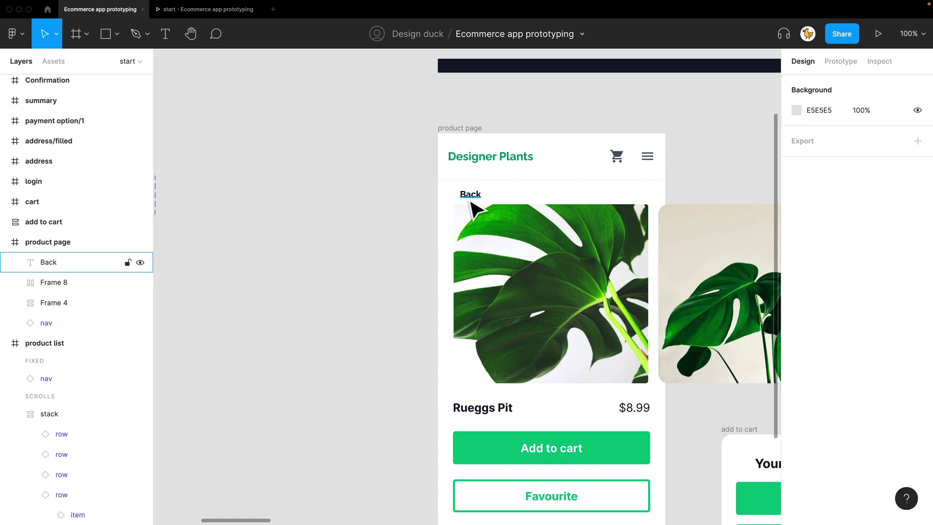
left_click_drag(477, 200, 470, 199)
Nudge the Back label, Frame 8 and Frame 4 down 10 px together
left_click(405, 311)
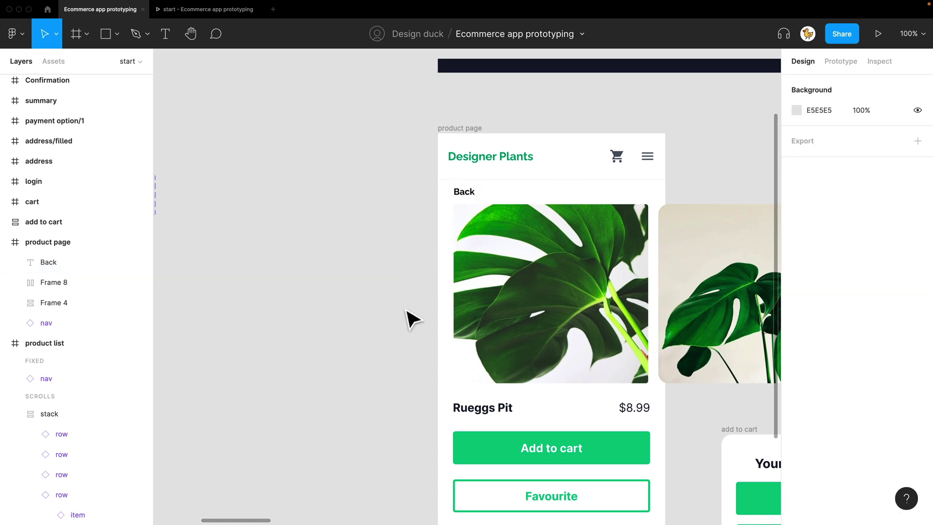
left_click_drag(402, 464, 510, 195)
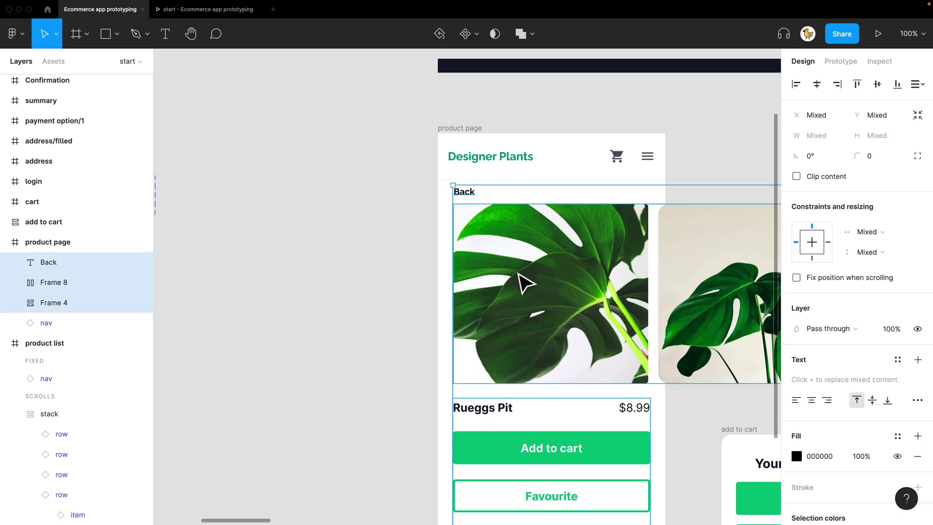
key("shift+Down")
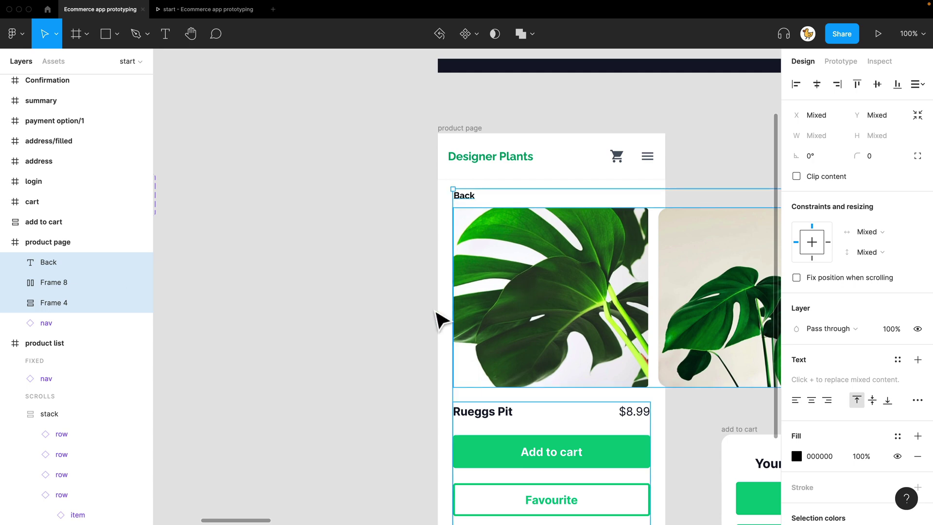
left_click(350, 340)
left_click_drag(350, 340, 529, 362)
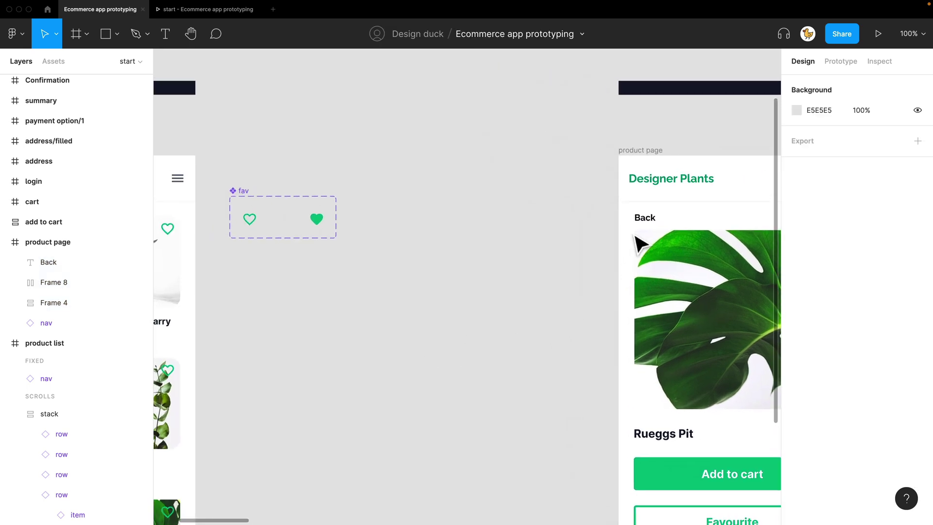
Link the product page's Back text to the product list frame
left_click(648, 219)
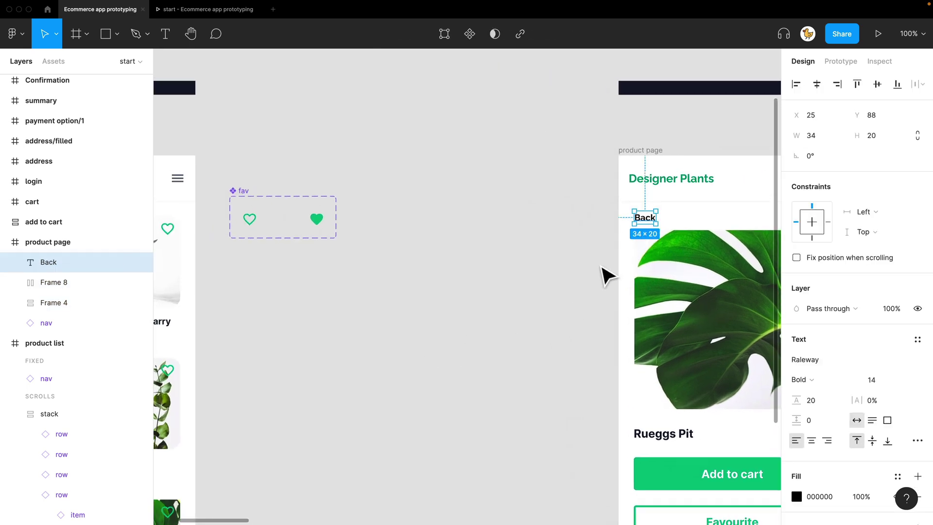
key("minus")
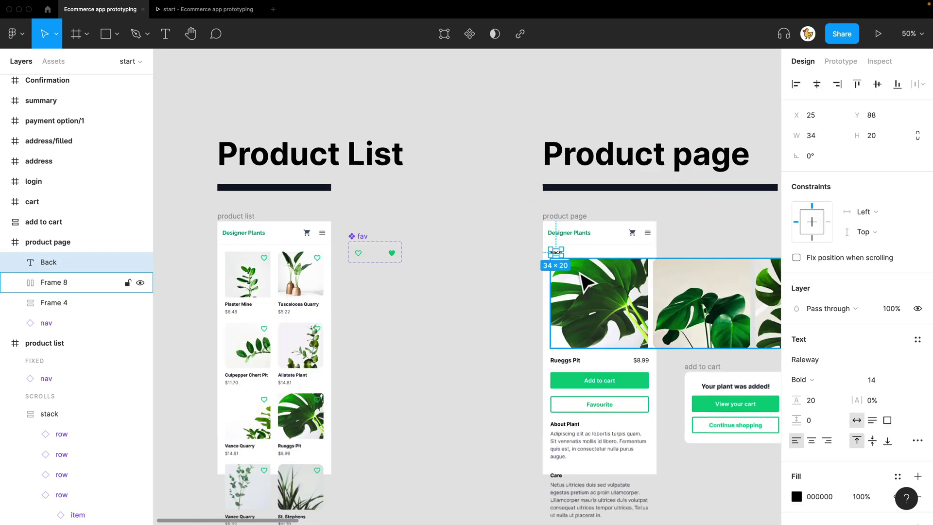
left_click(841, 63)
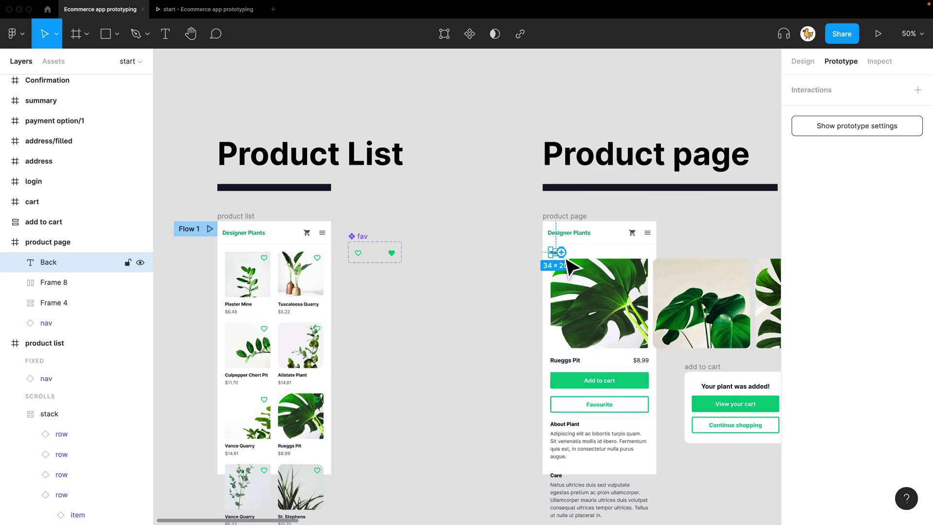
left_click_drag(561, 253, 325, 401)
left_click(442, 381)
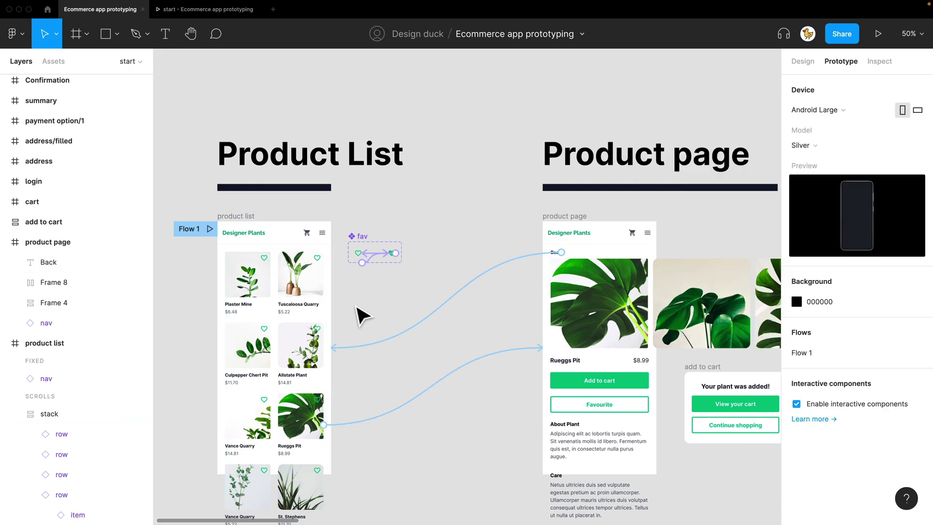
In the preview, tap Back to reach the plant list, then reopen Rueggs Pit
left_click(207, 13)
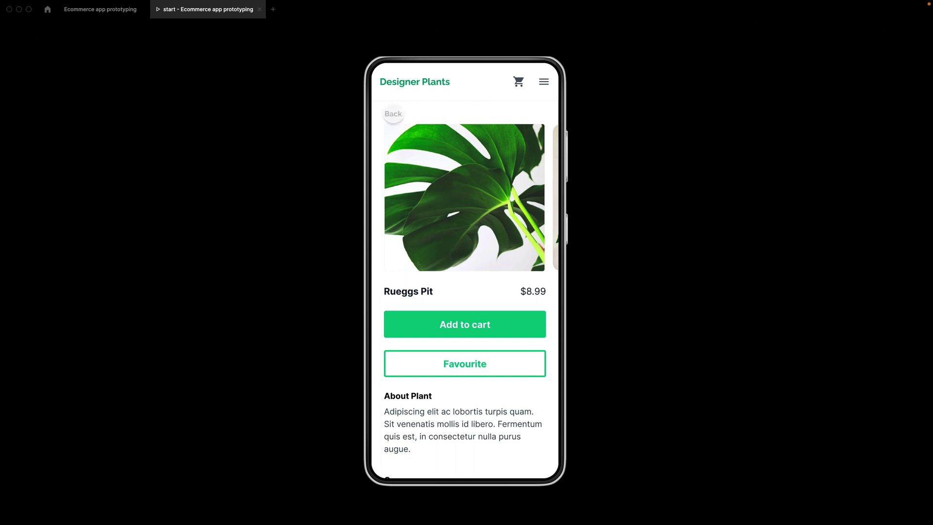
left_click(393, 114)
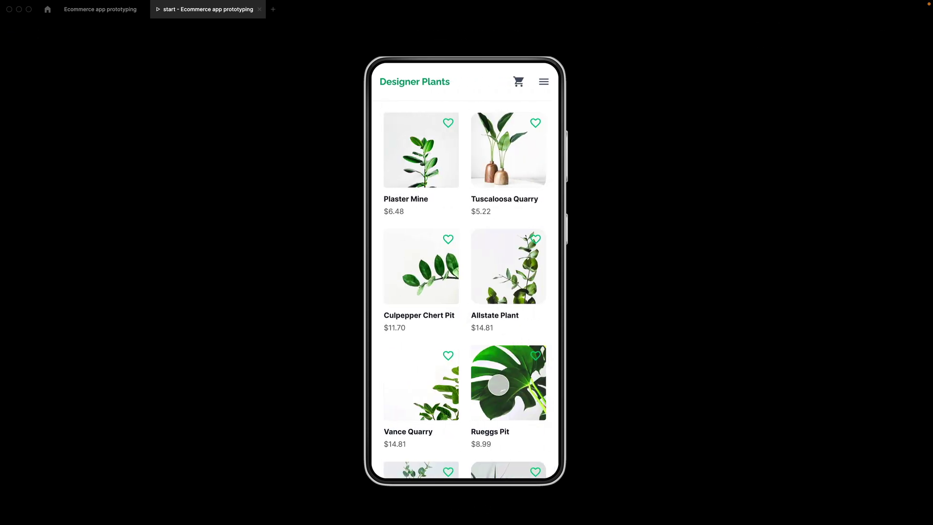
left_click(505, 385)
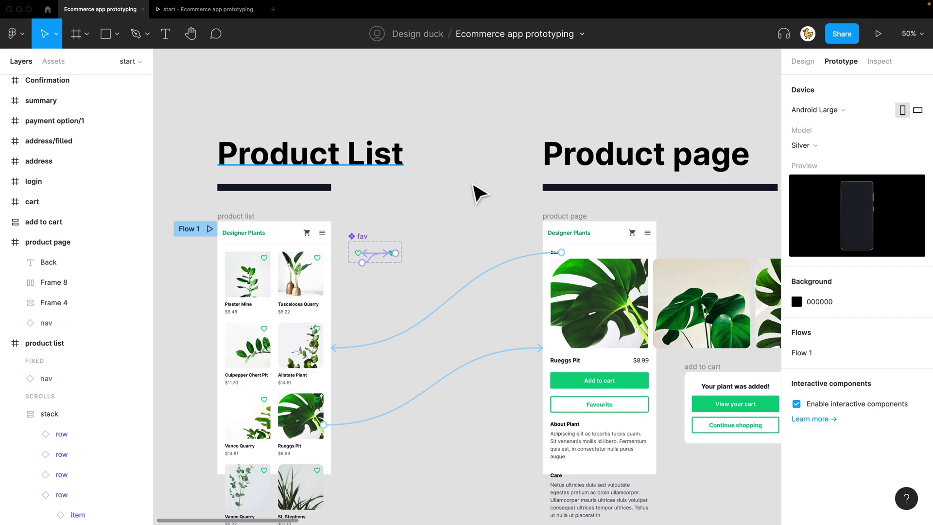
Link Back to the product list with a left-to-right Move in, then preview Rueggs Pit and Back
left_click_drag(552, 252, 333, 354)
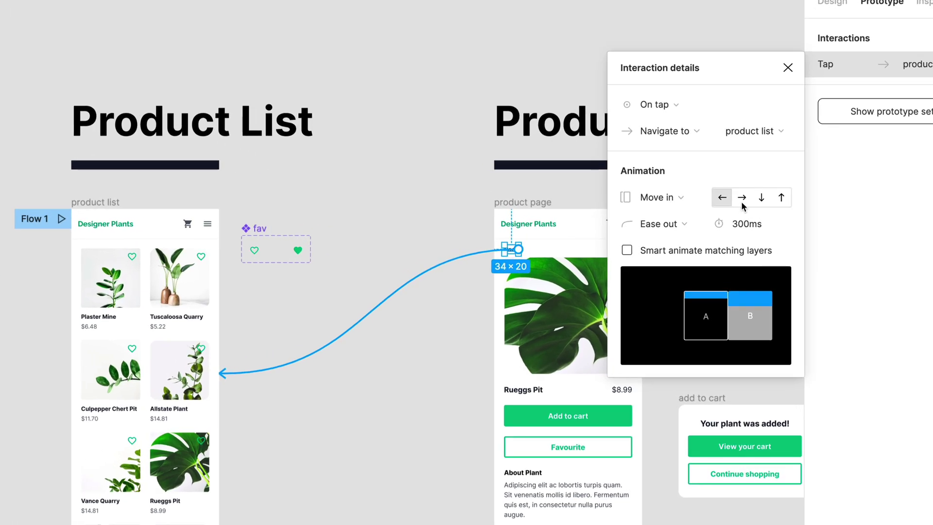
left_click(742, 197)
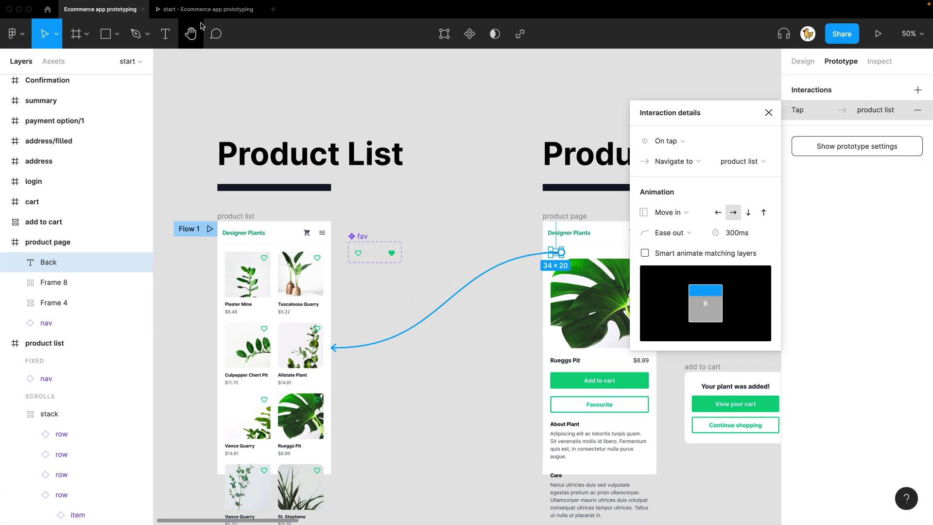
key("super+alt+Return")
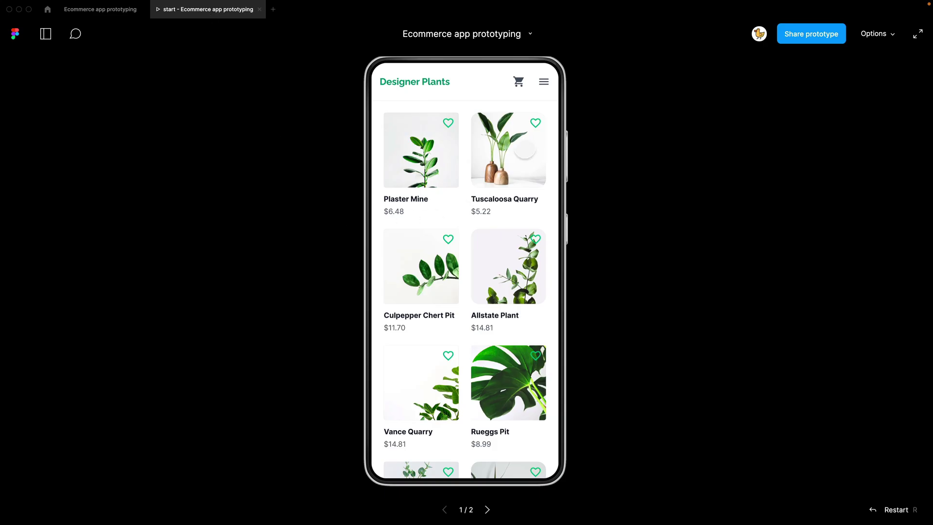
left_click(508, 382)
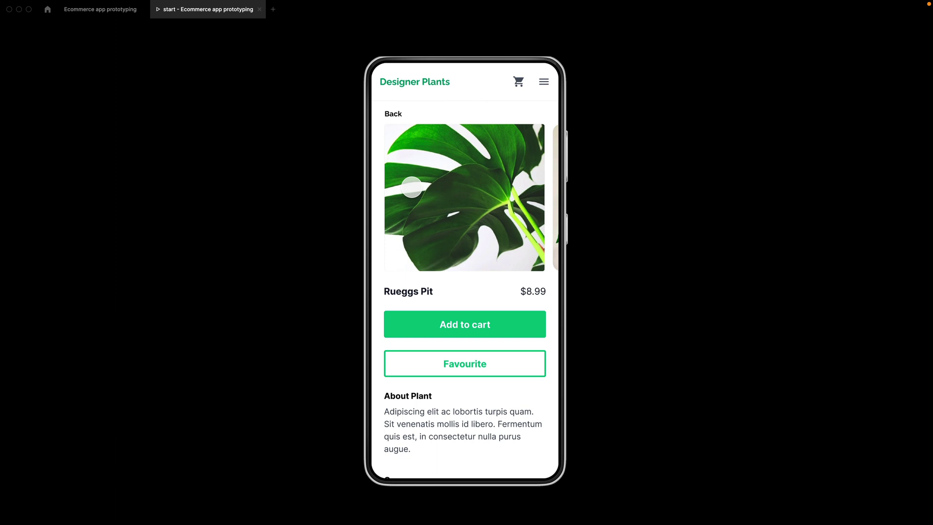
left_click(392, 113)
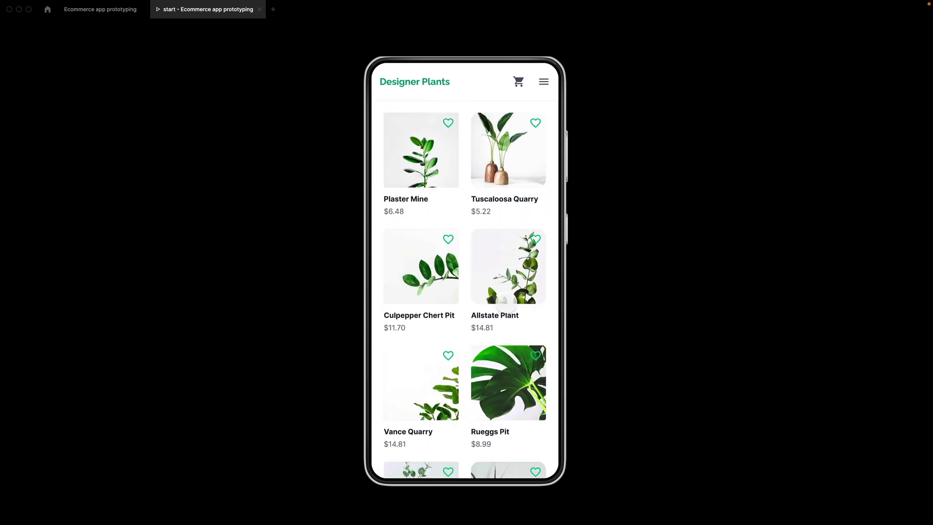
left_click(509, 384)
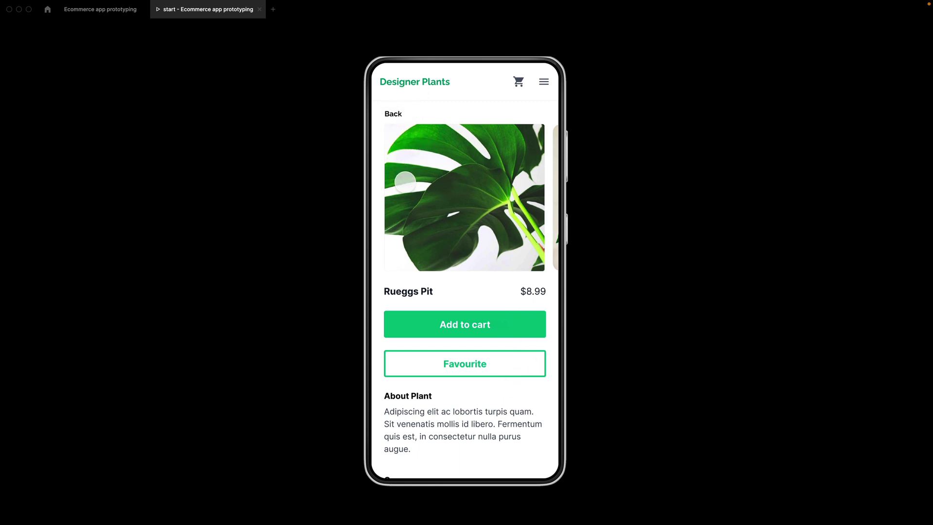
Change the Back link's animation to Move out
left_click(117, 12)
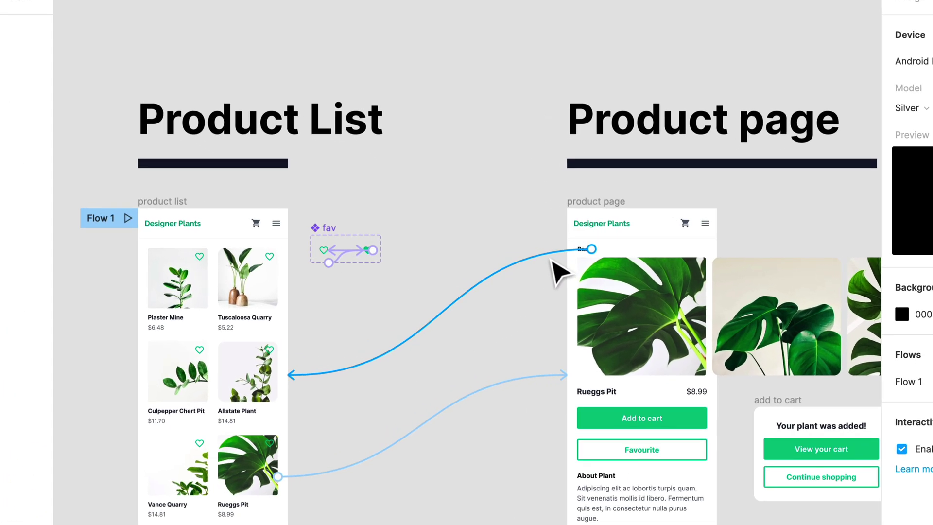
left_click(552, 260)
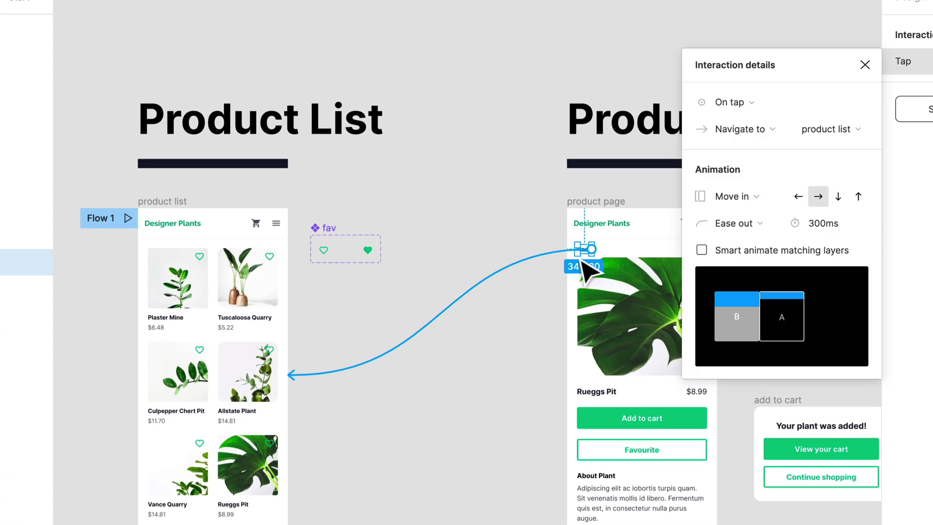
left_click(755, 202)
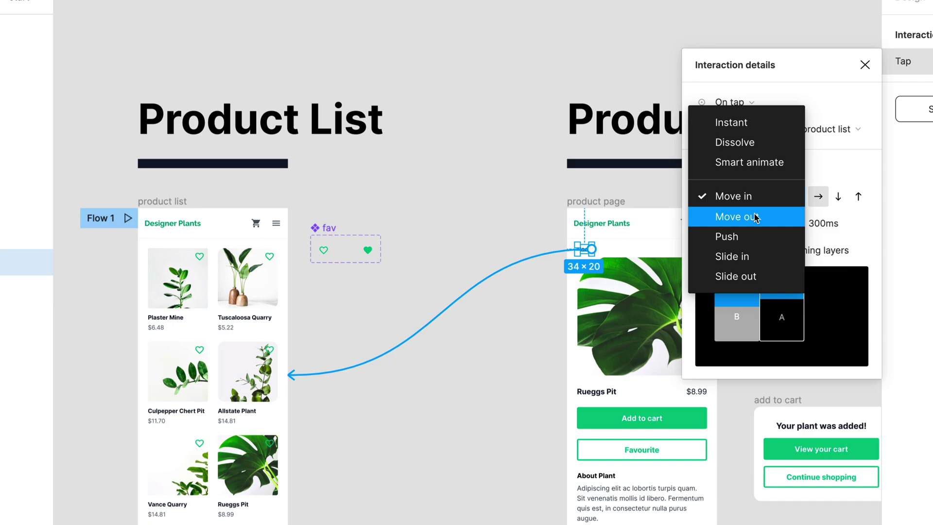
left_click(756, 216)
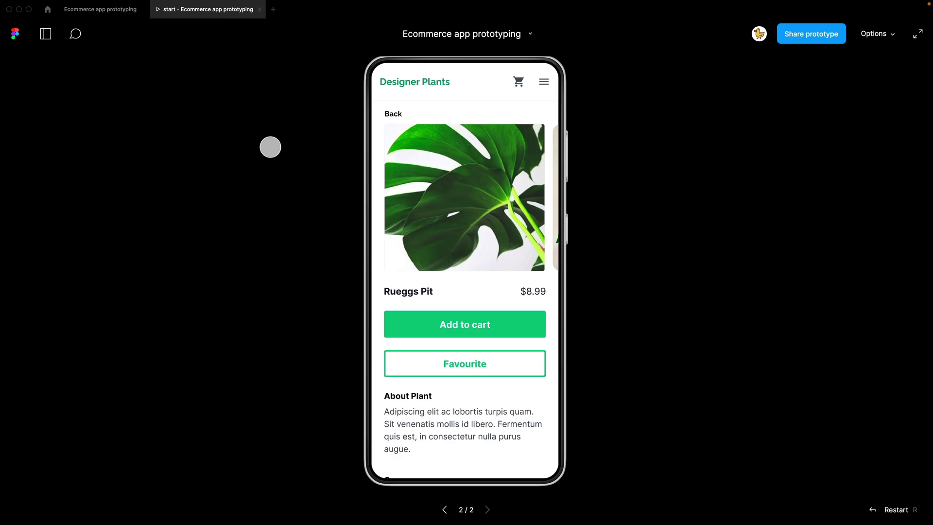
Test the prototype by going between the Rueggs Pit page and the plant list several times
left_click(391, 112)
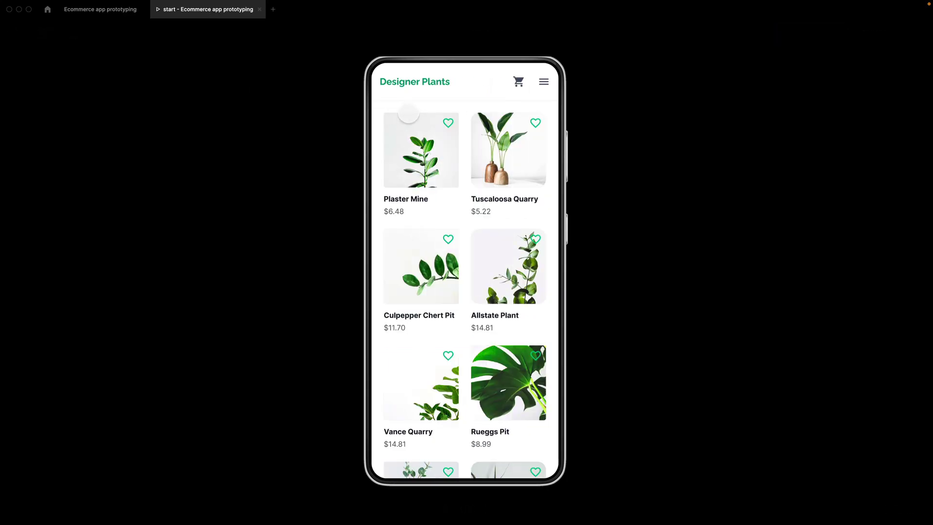
left_click(497, 387)
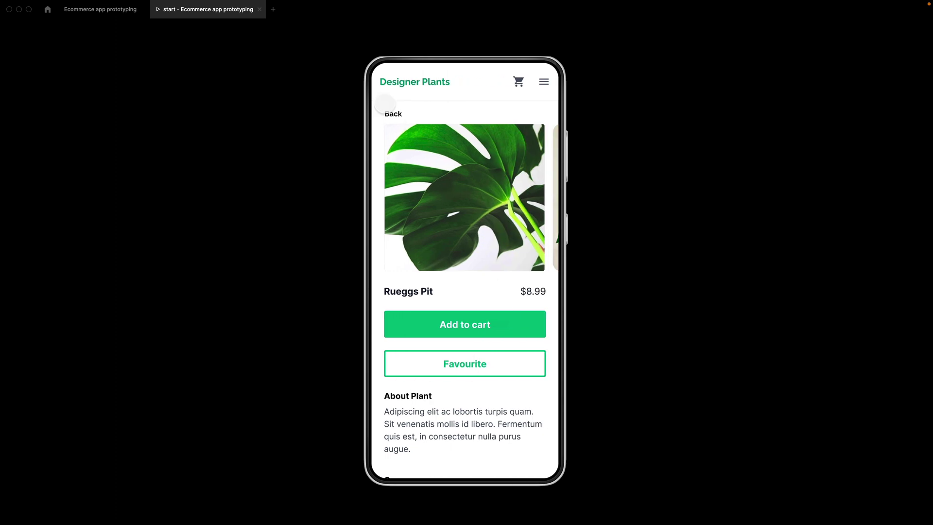
left_click(393, 113)
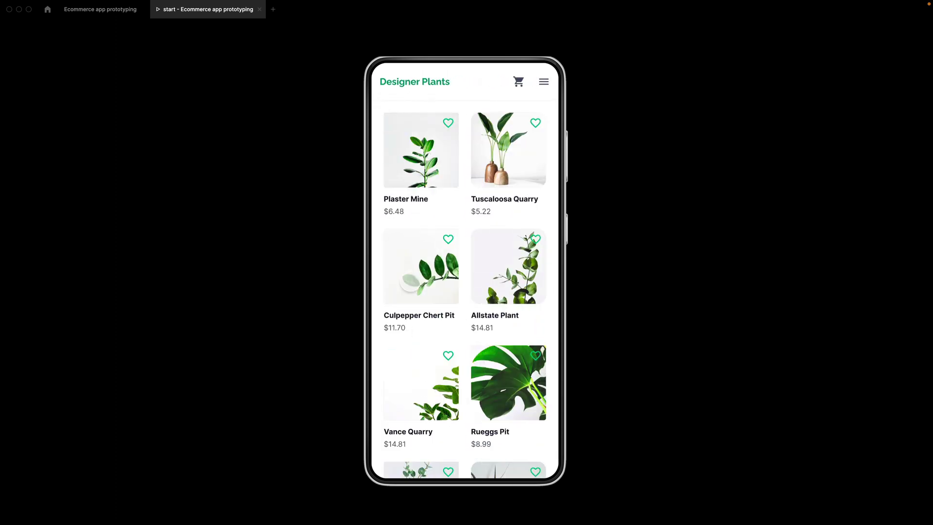
left_click(510, 381)
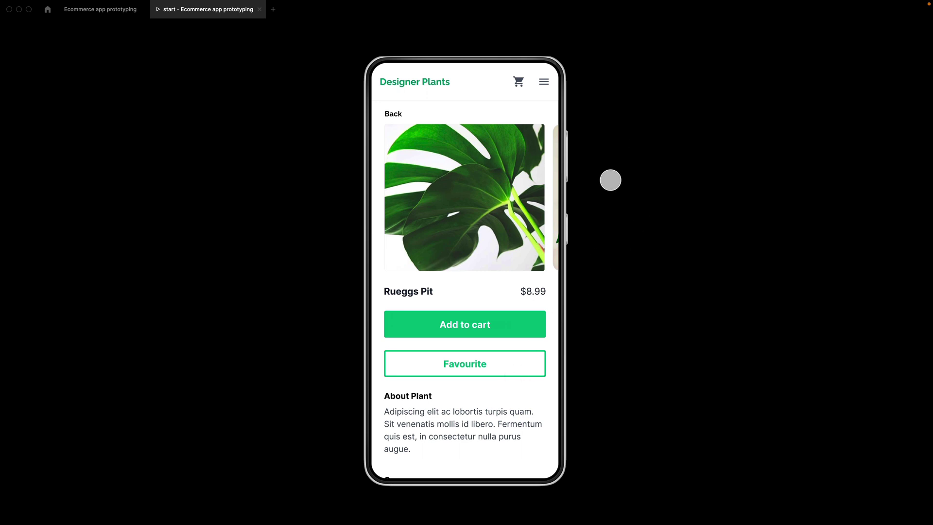
left_click(393, 114)
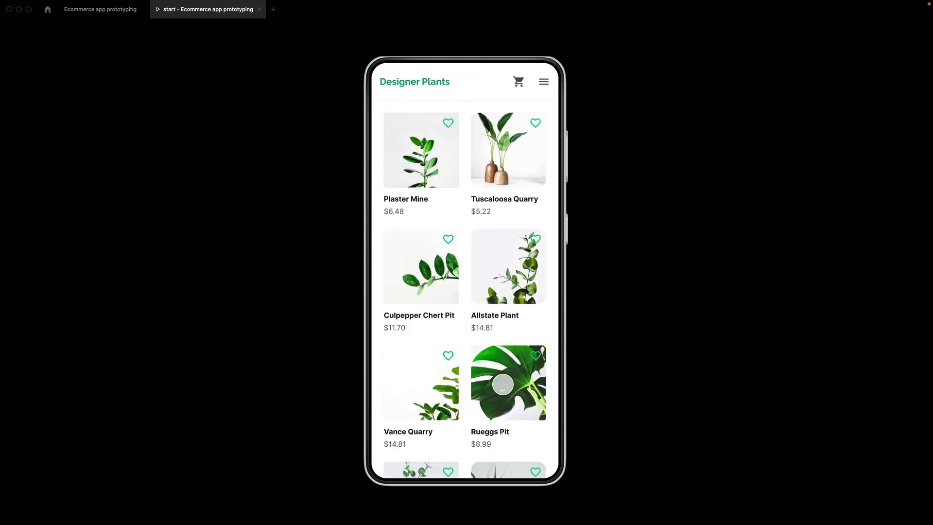
left_click(506, 386)
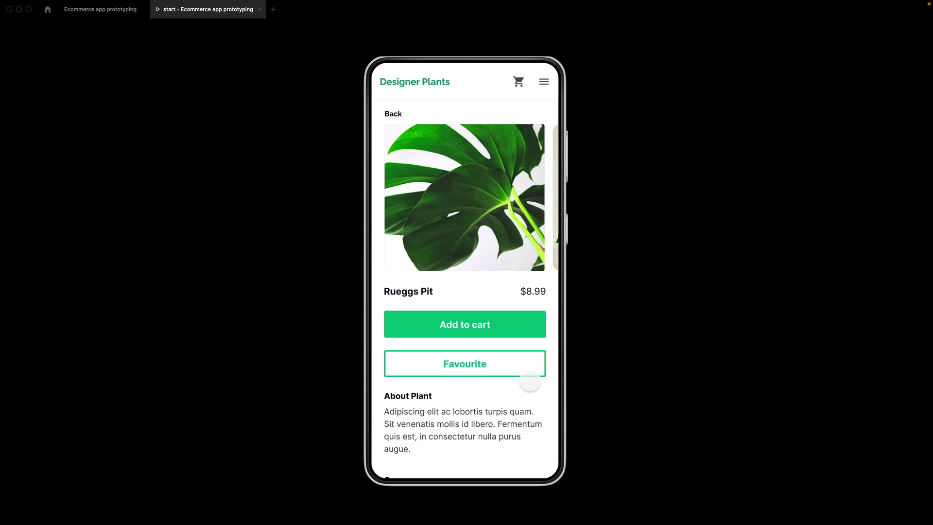